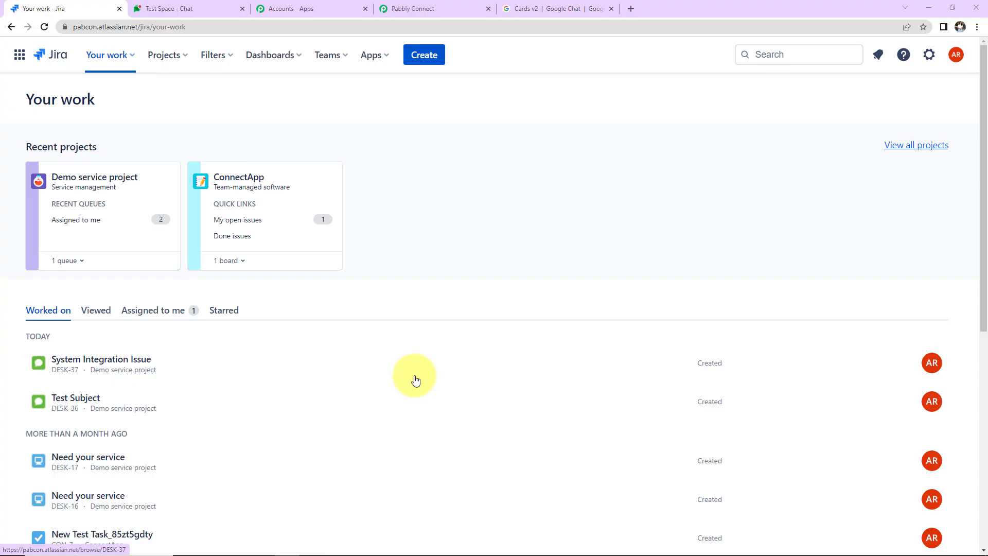
Step: Examine the Demo service project's assigned requests in Jira and the matching New Integration Request card in Google Chat's Test Space
left_click(71, 185)
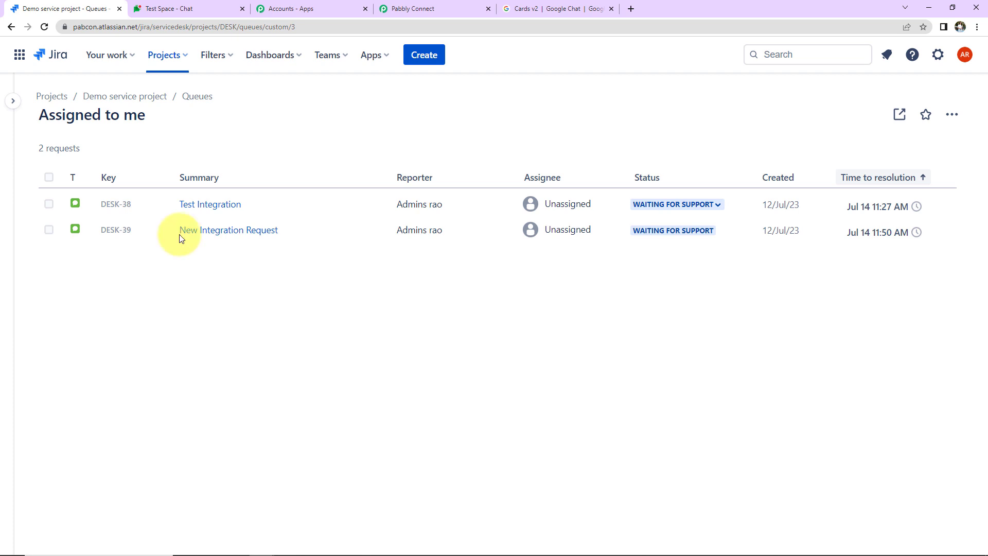
left_click(195, 11)
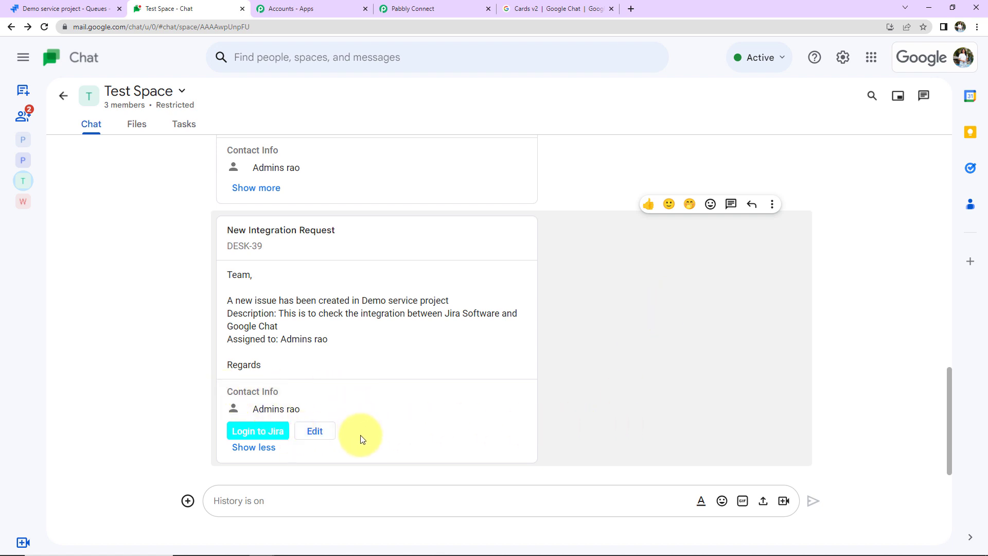
left_click(268, 451)
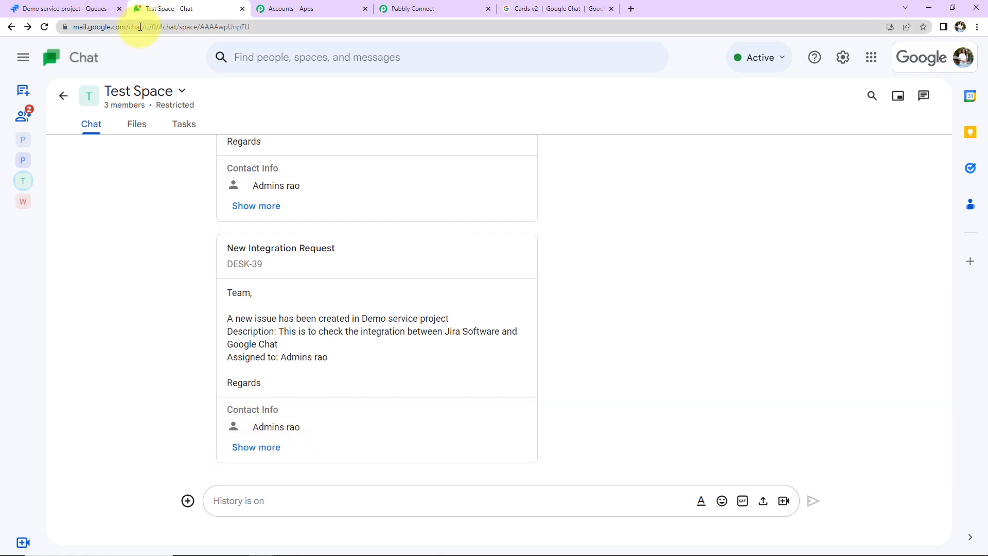
left_click(51, 10)
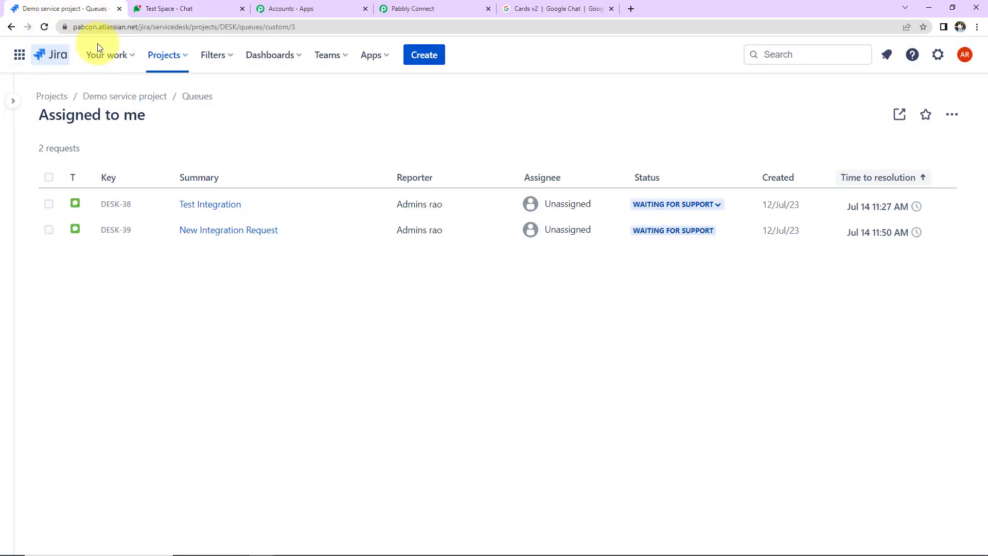
left_click(161, 11)
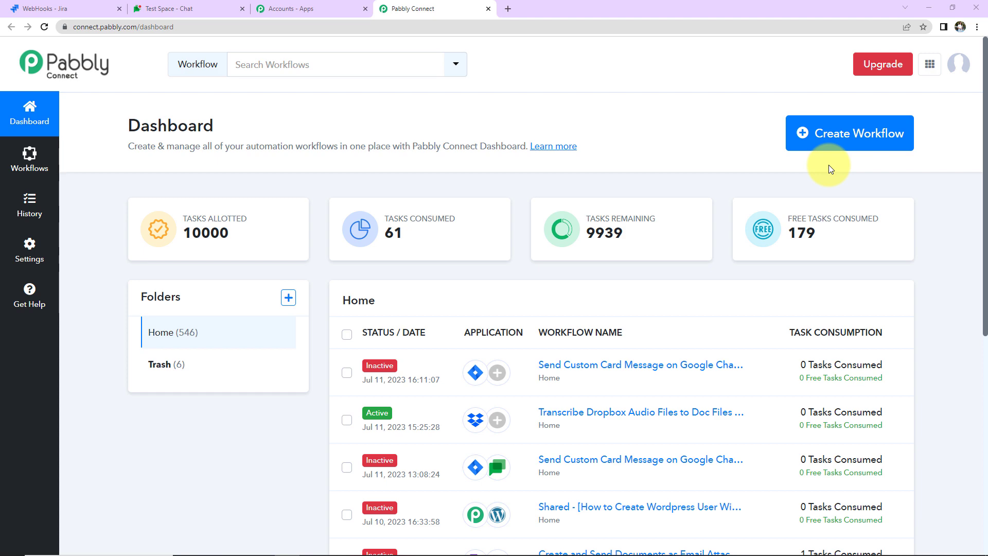
Step: Create a Pabbly Connect workflow named "Send Custom Card Message on Google Chat for New Jira Issues"
left_click(831, 145)
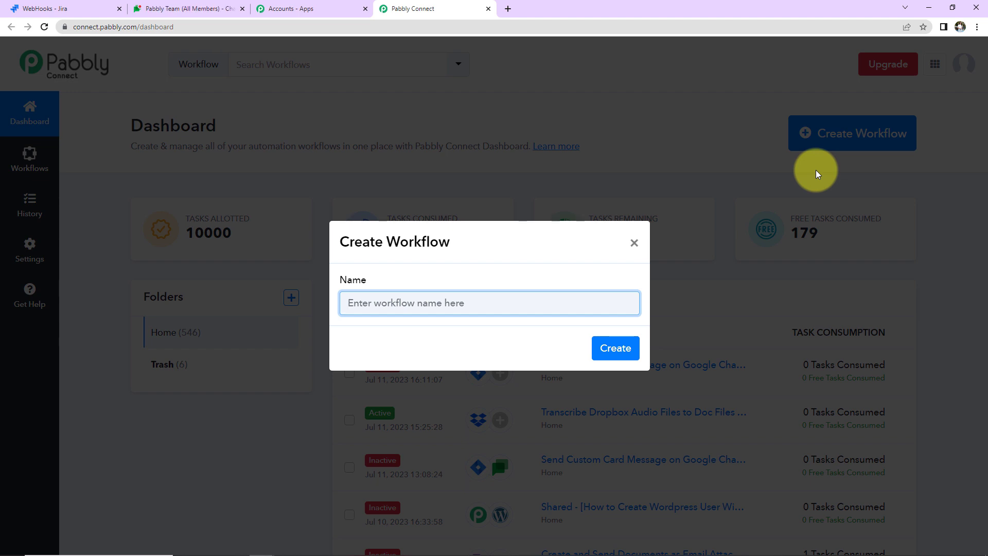
type("Send Custom Card Message on Google Chat for New Jira Issues")
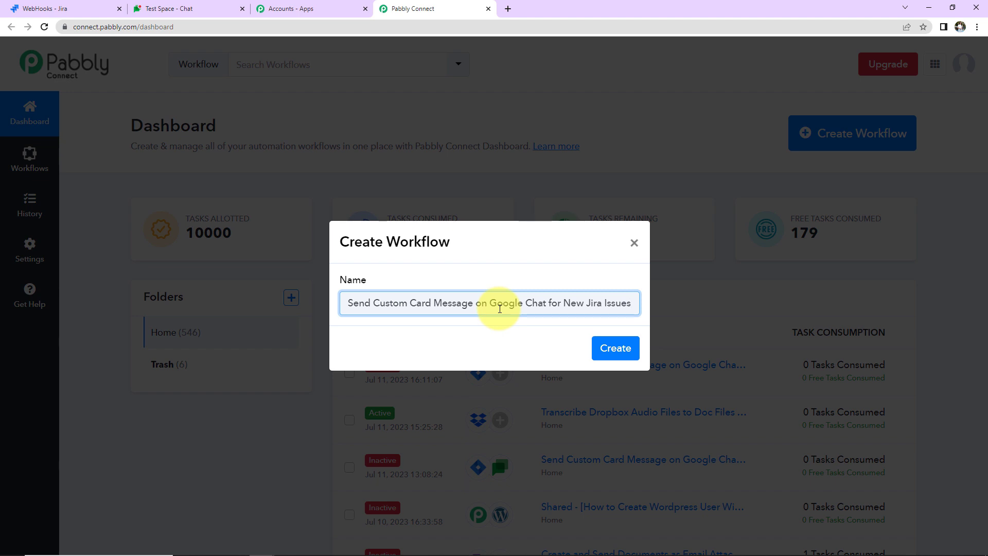
left_click(617, 352)
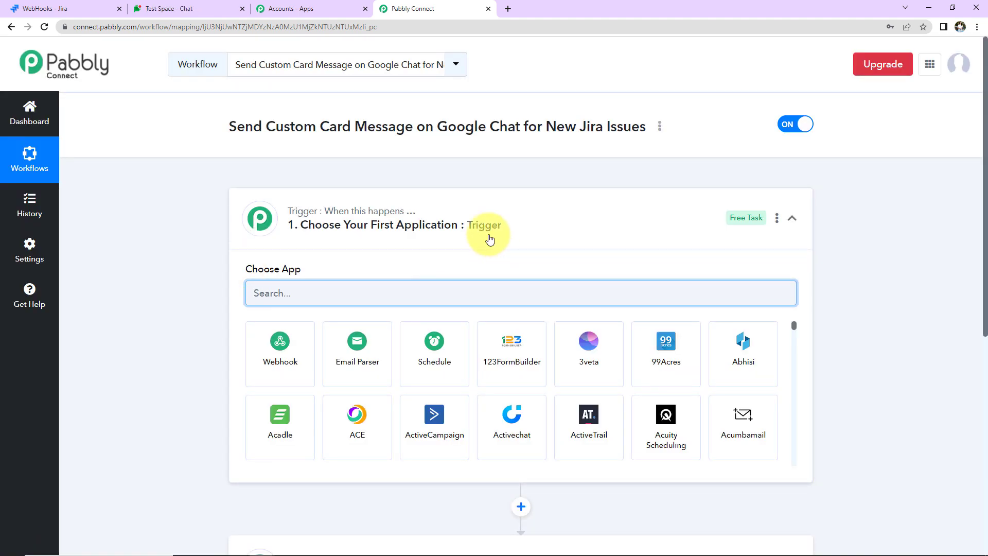
Step: Choose Jira Software (Triggers) as the workflow's trigger application
scroll(490, 239, "down", 2)
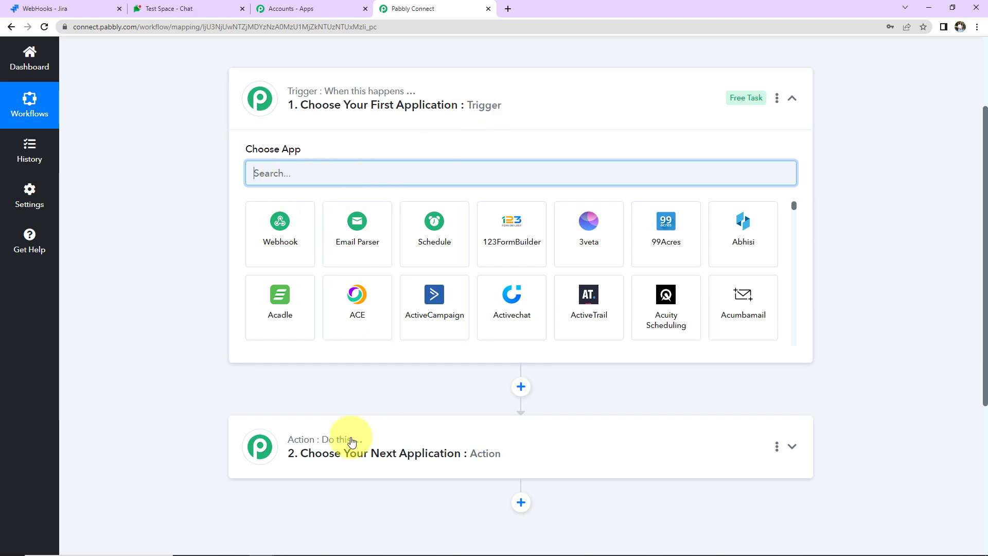
mouse_move(352, 441)
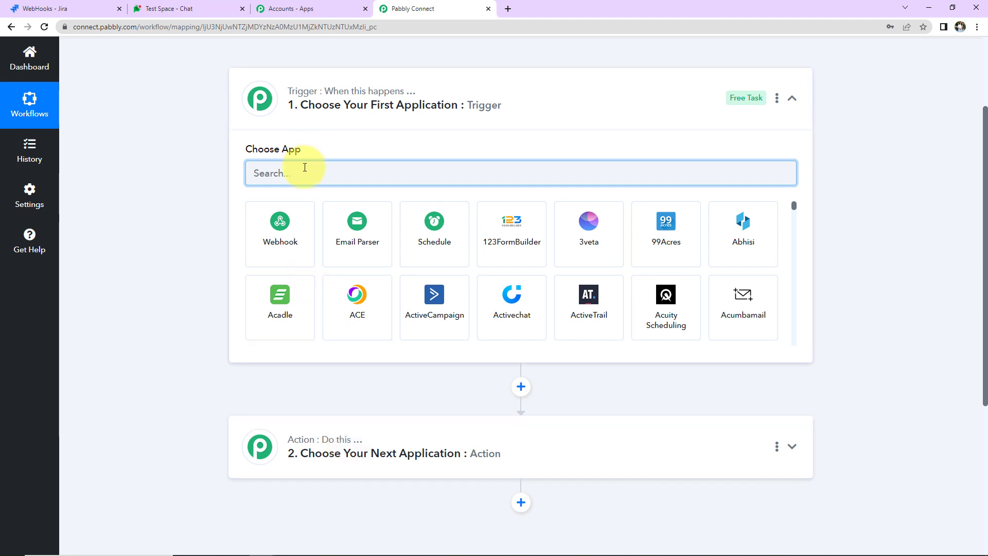
type("jira")
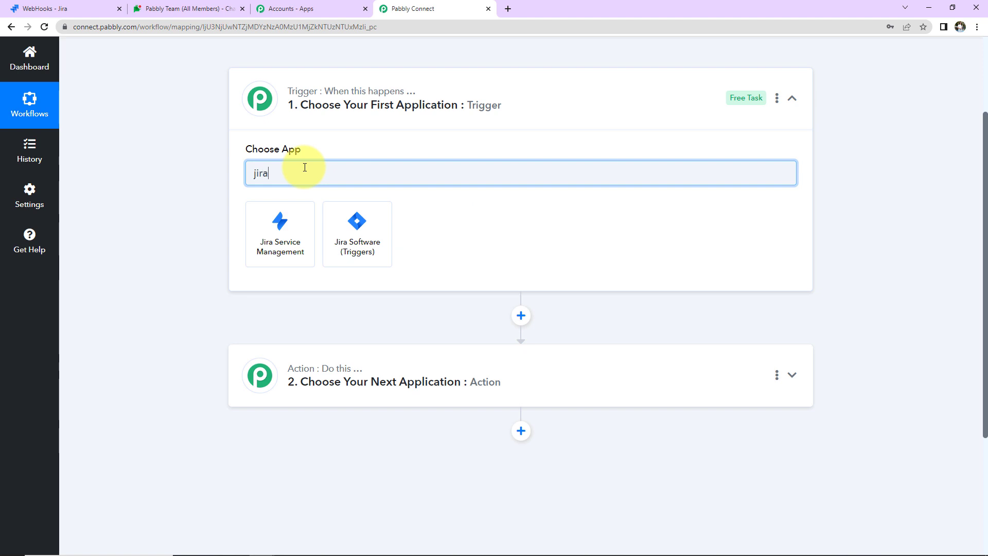
left_click(342, 239)
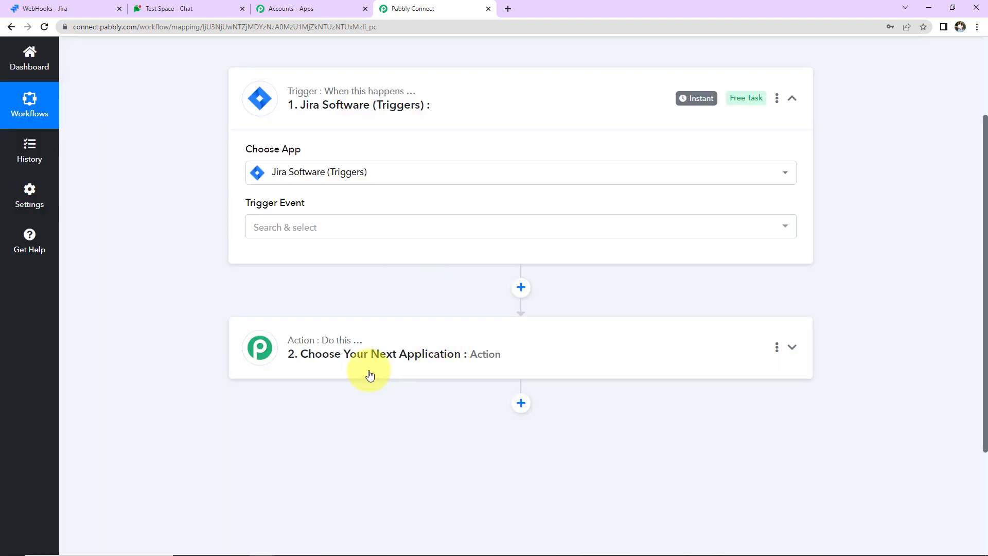
Step: Choose Google Chat Hangout as the application for the workflow's action step
left_click(359, 355)
left_click(349, 428)
type("Google chat")
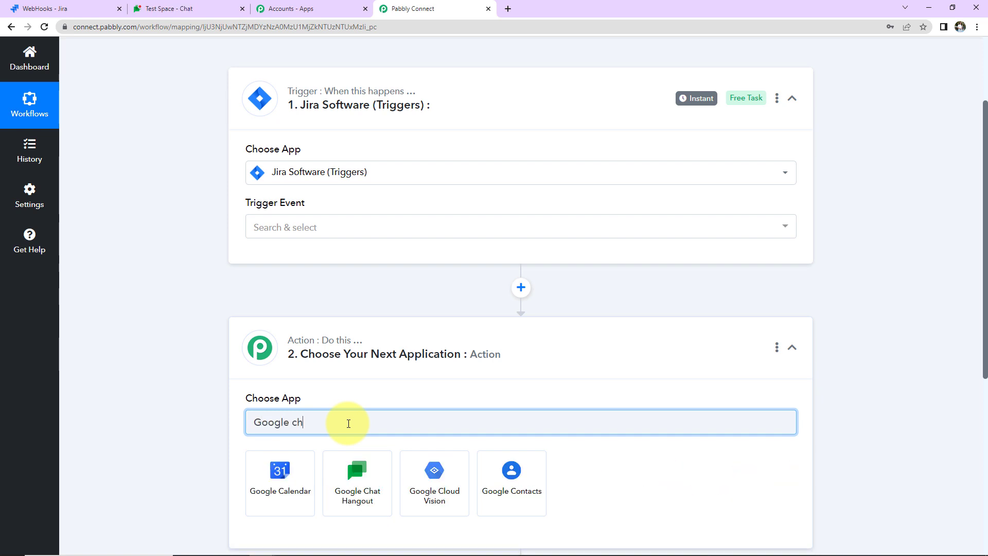
left_click(284, 470)
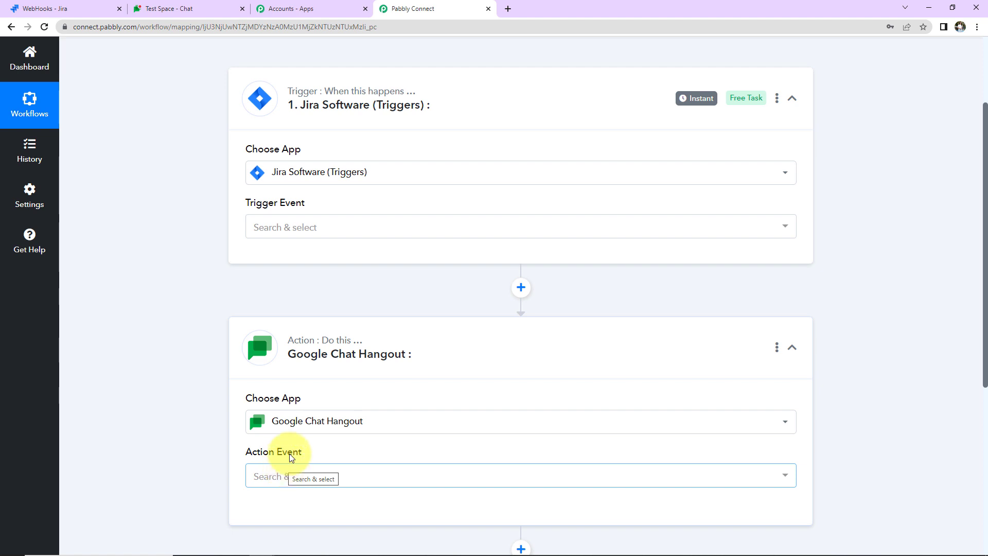
Step: Set the Jira trigger event to Configure Webhooks and copy the generated webhook URL
scroll(285, 468, "up", 3)
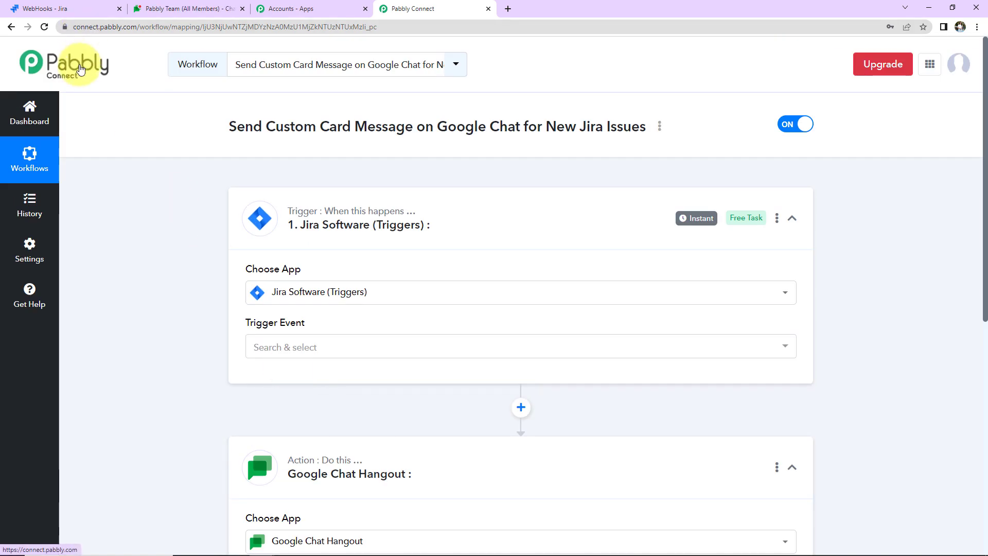
scroll(308, 284, "down", 2)
mouse_move(258, 211)
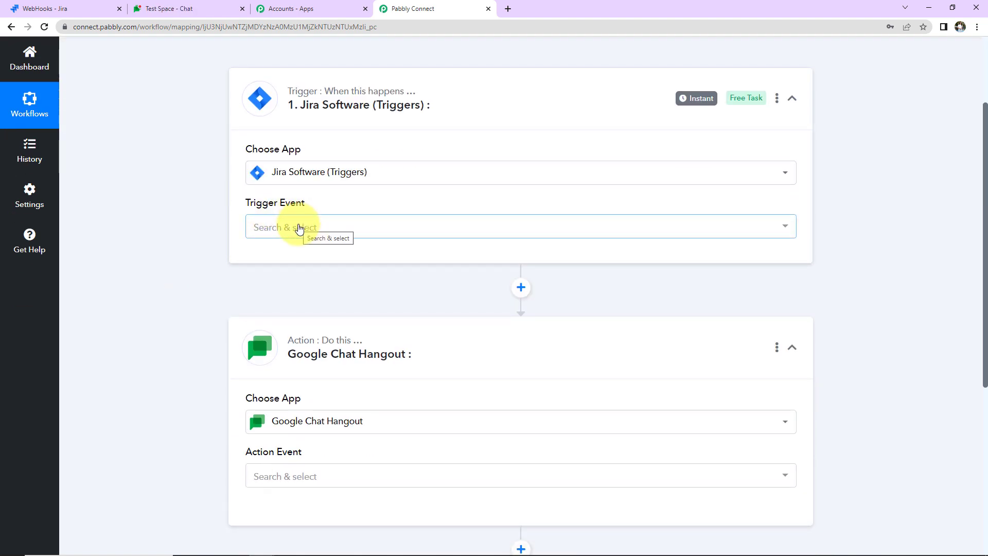
left_click(299, 229)
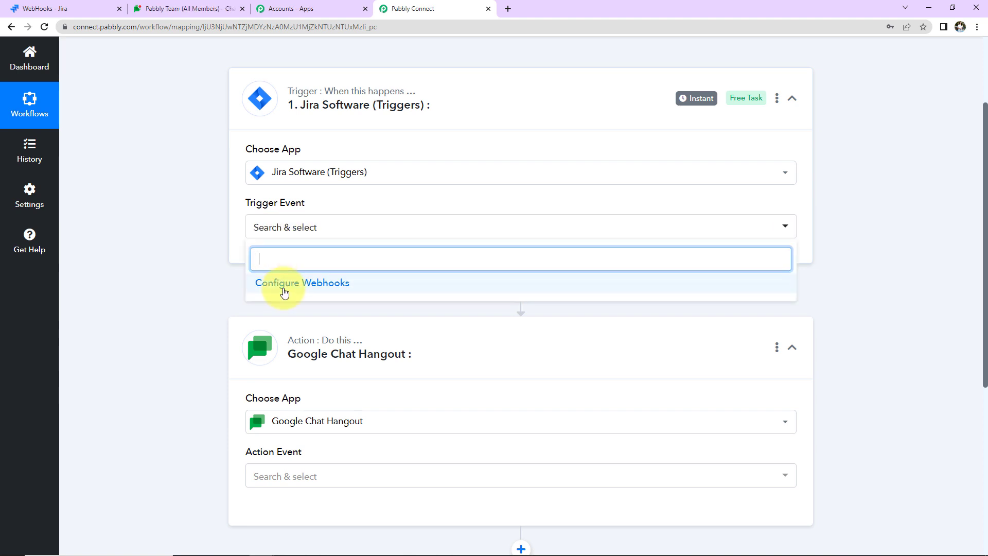
left_click(286, 291)
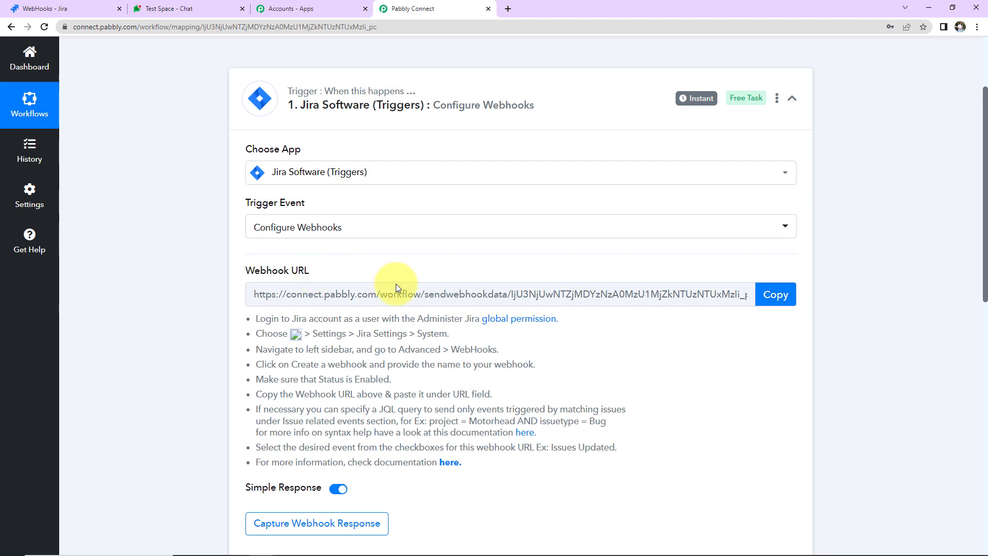
left_click(774, 294)
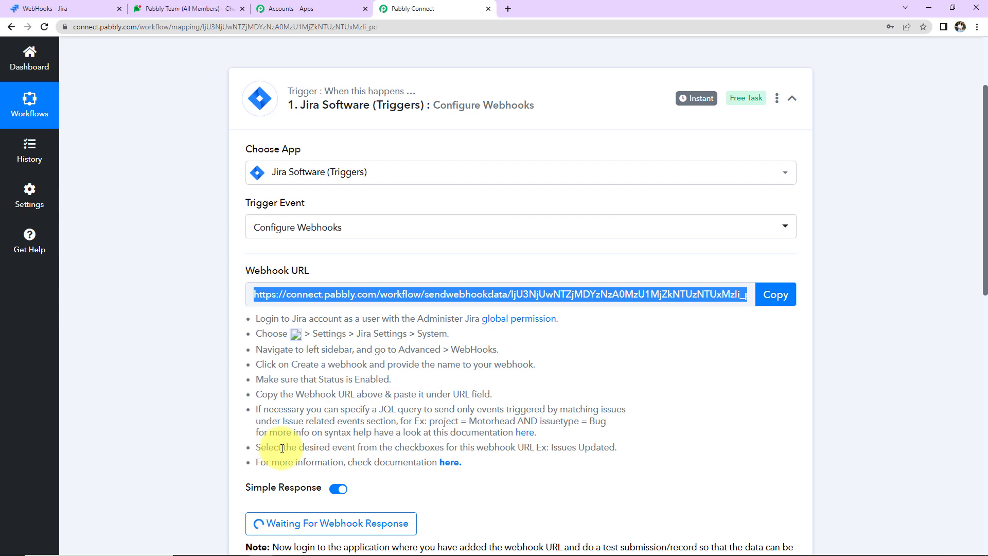
left_click(283, 447)
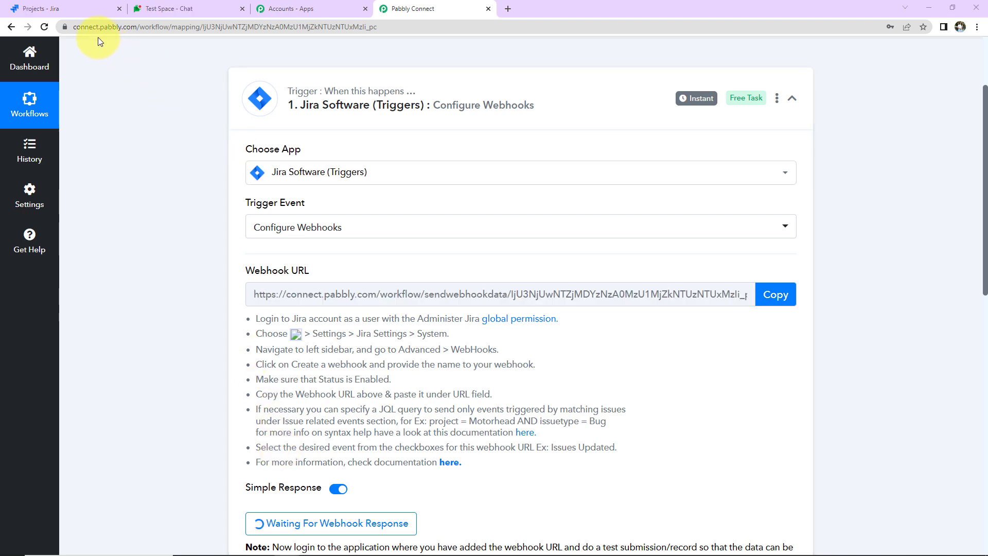
Step: Switch to Jira, open the WebHooks page in the system settings and start a new webhook
left_click(73, 9)
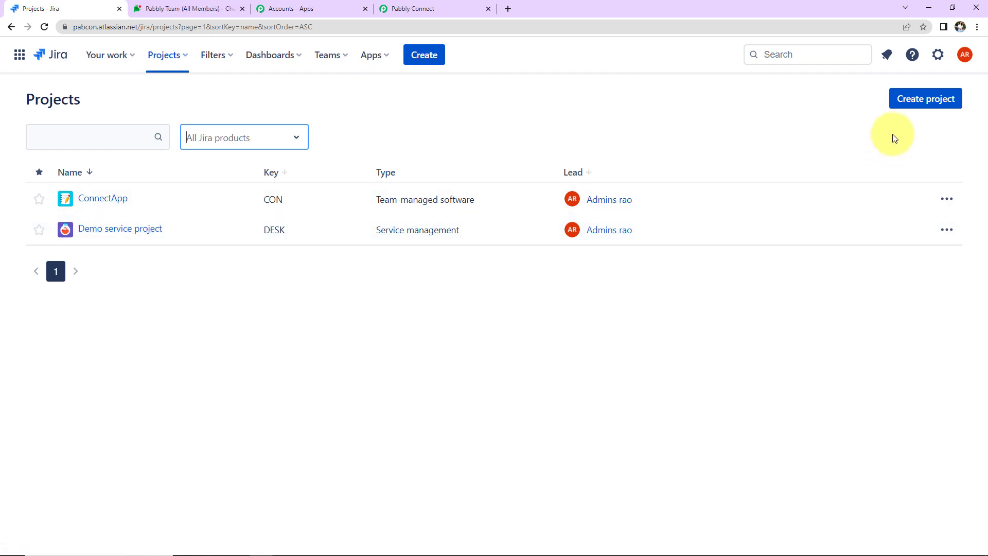
left_click(938, 56)
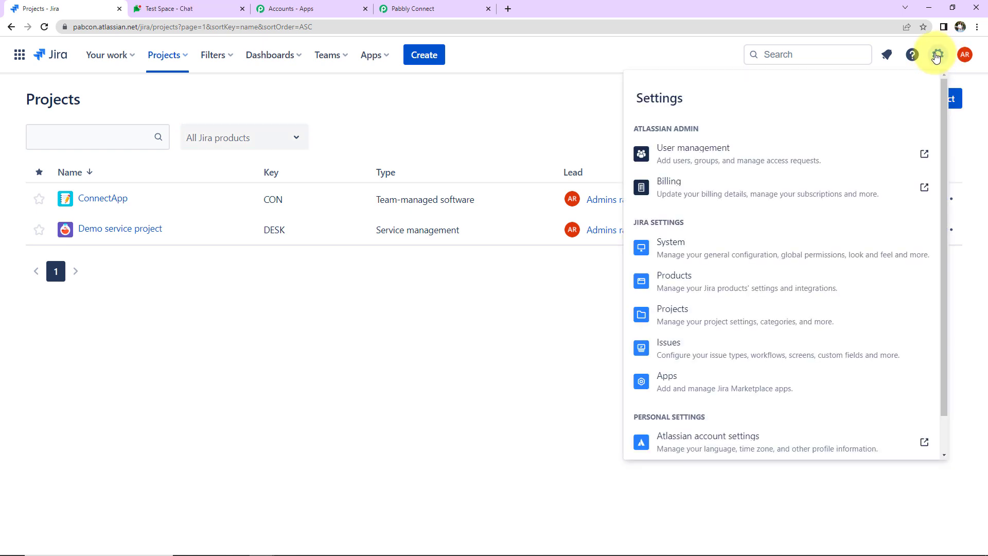
left_click(683, 245)
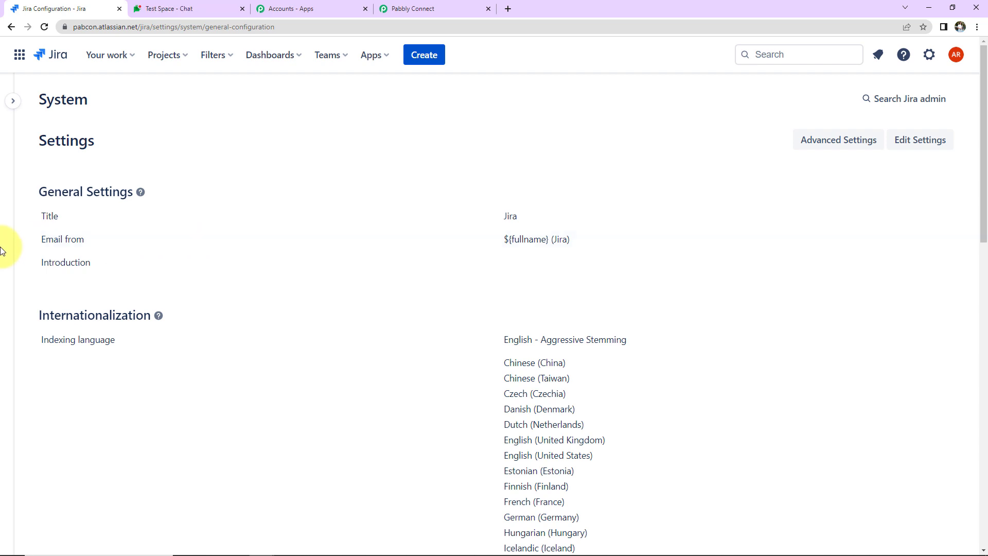
mouse_move(27, 250)
scroll(77, 373, "down", 10)
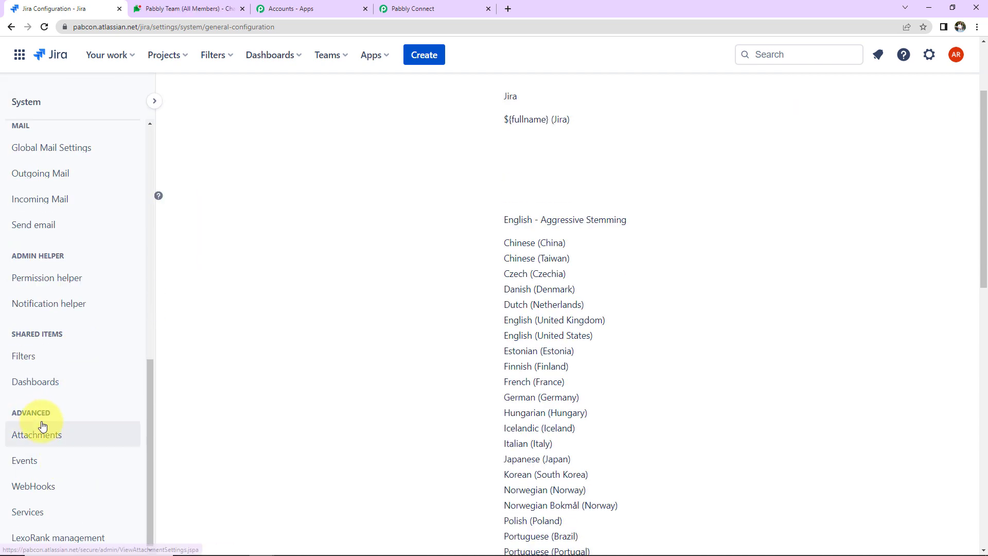
left_click(24, 495)
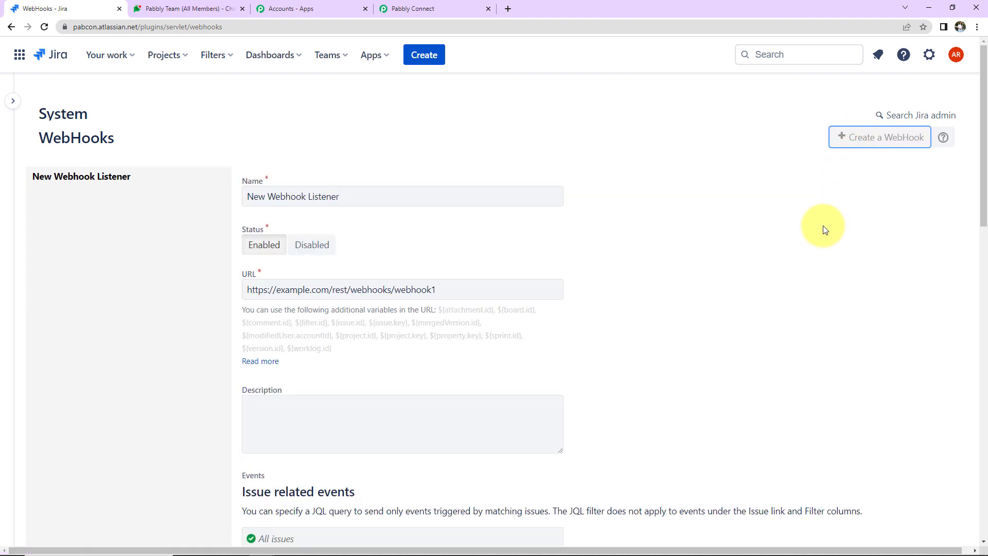
Step: Name the webhook "Jira Google Chat Integration" and replace its placeholder URL with the webhook URL copied from Pabbly Connect
triple_click(353, 196)
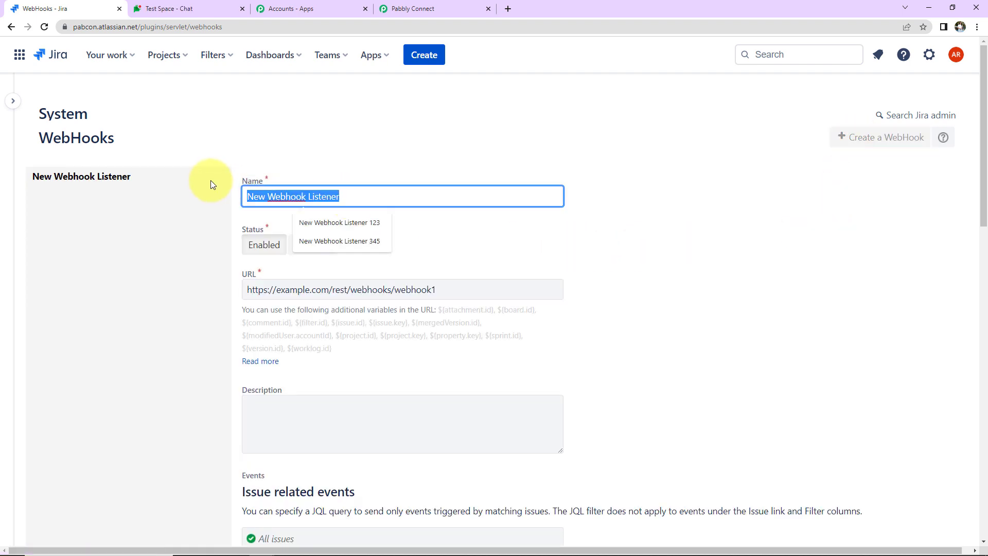
key("ctrl+v")
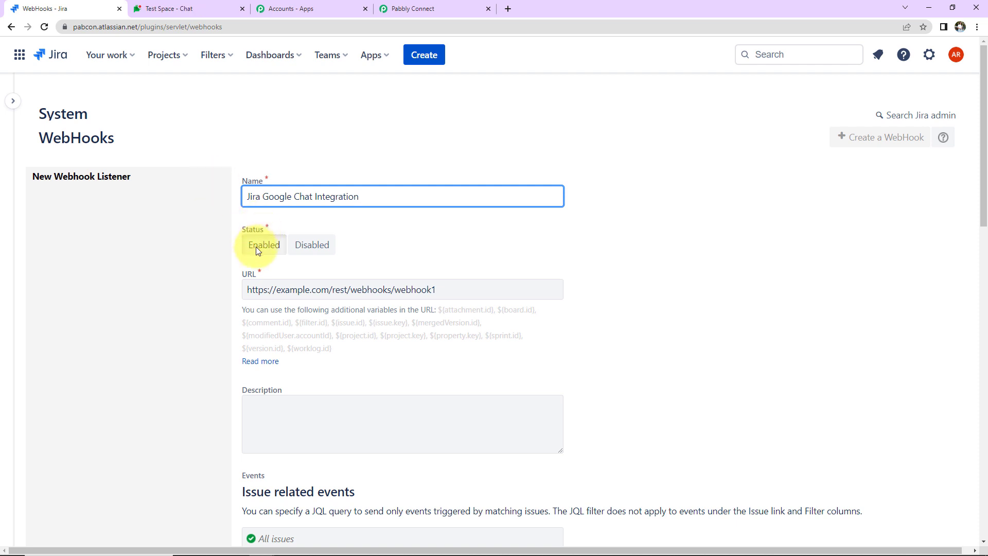
left_click(419, 7)
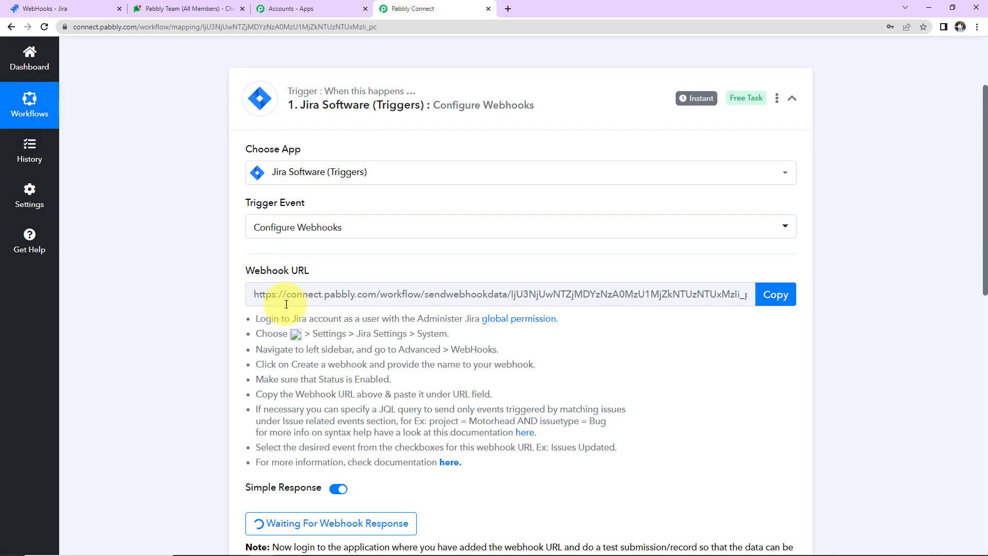
left_click(777, 293)
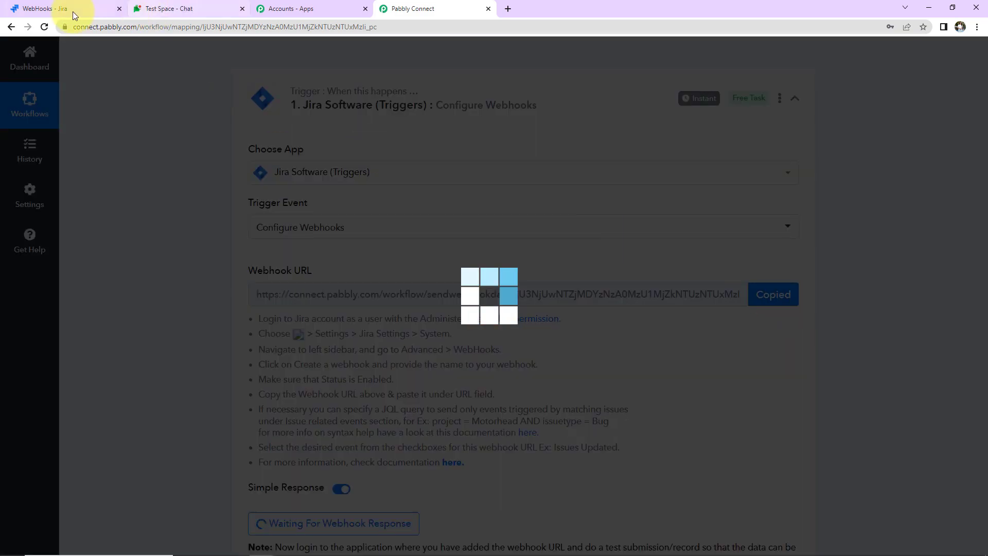
left_click(76, 10)
triple_click(430, 289)
key("BackSpace")
key("ctrl+v")
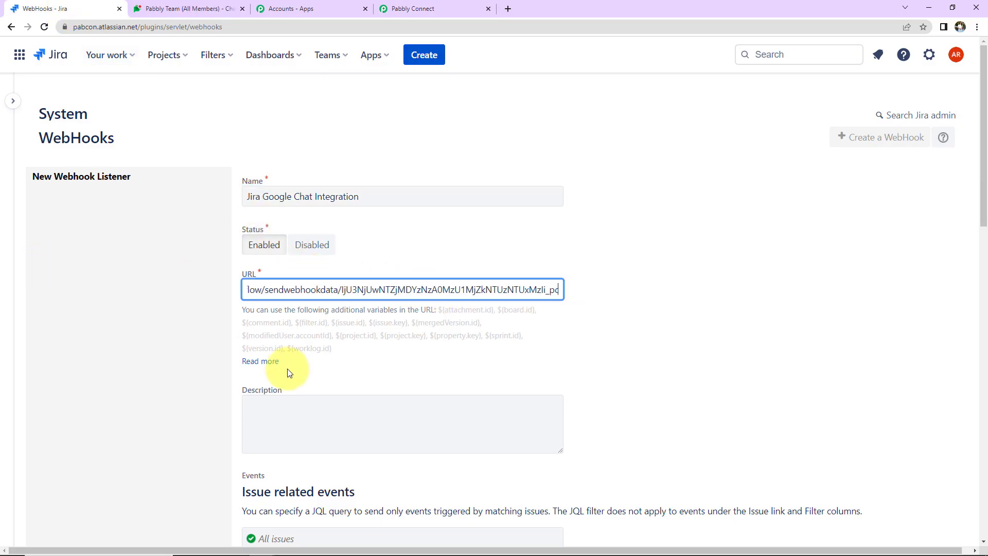
Step: Copy the example JQL query from the Pabbly Connect instructions into the issue related events filter: "project = Motorhead AND issuetype = Bug"
scroll(288, 371, "down", 2)
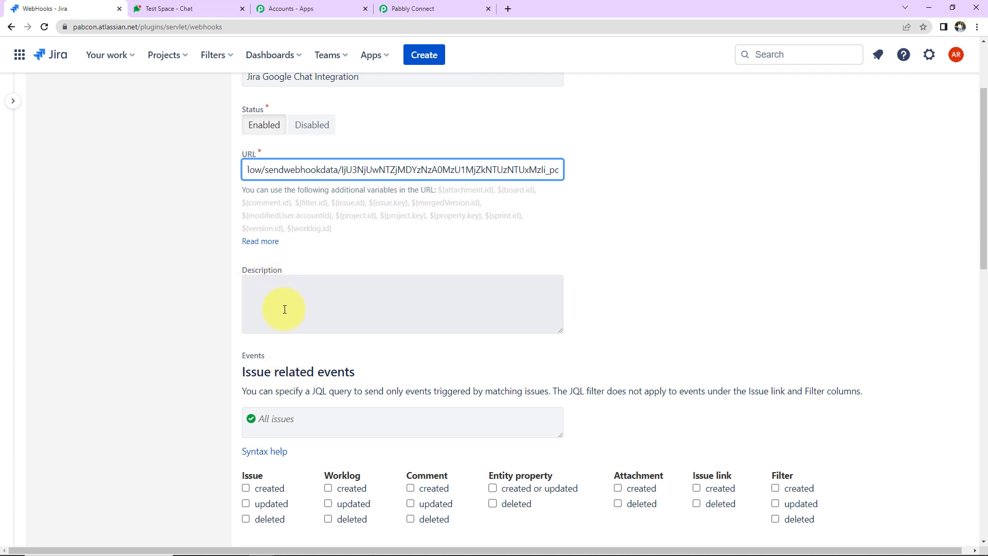
scroll(285, 310, "down", 2)
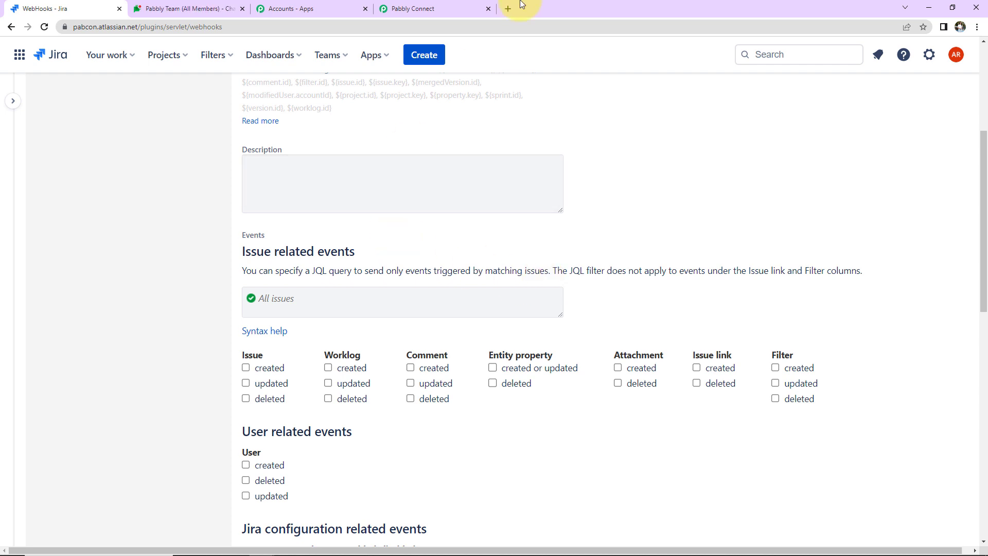
left_click(430, 4)
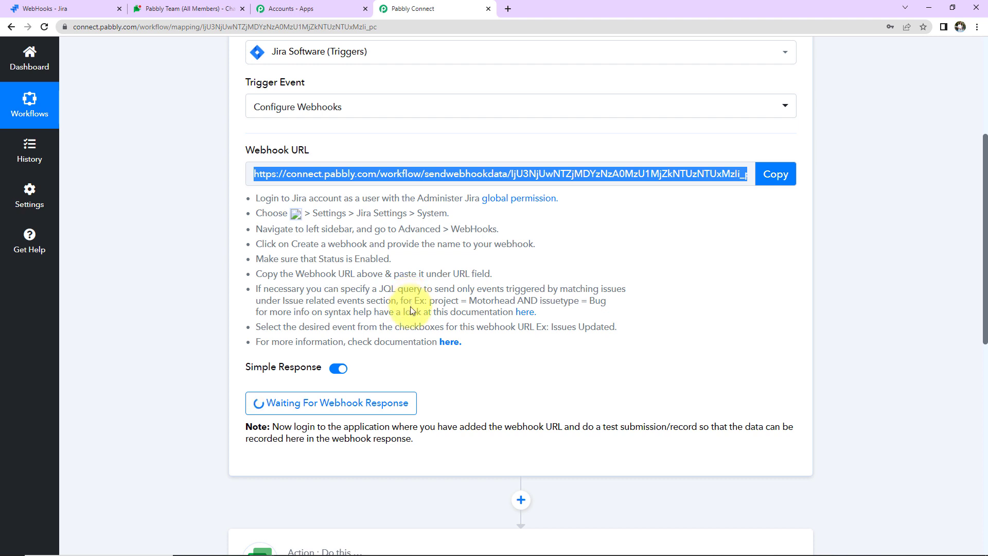
left_click_drag(429, 301, 618, 303)
right_click(591, 302)
left_click(620, 311)
left_click(88, 8)
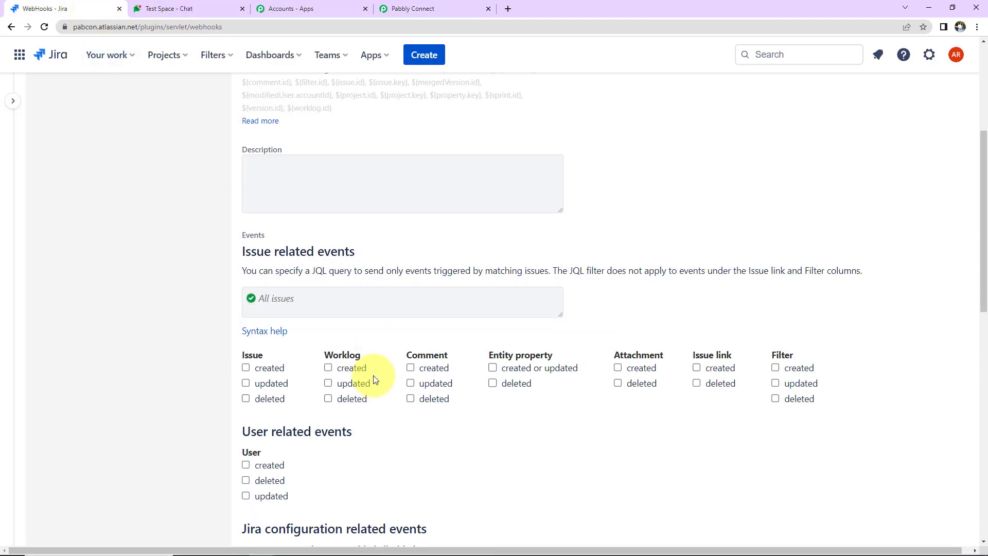
left_click(343, 297)
key("ctrl+v")
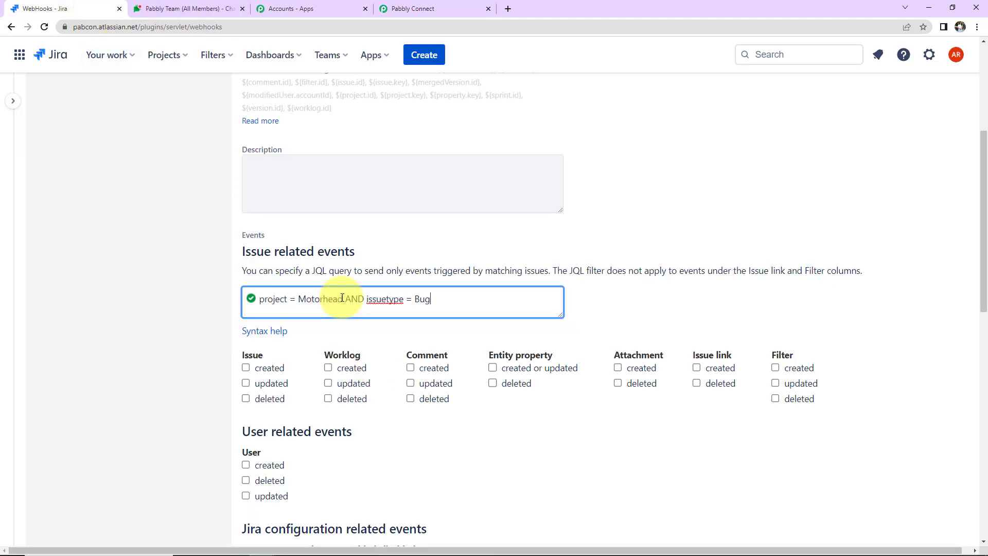
Step: Change the webhook's JQL filter to project = "Demo service project" AND issuetype = "Service Request"
double_click(324, 300)
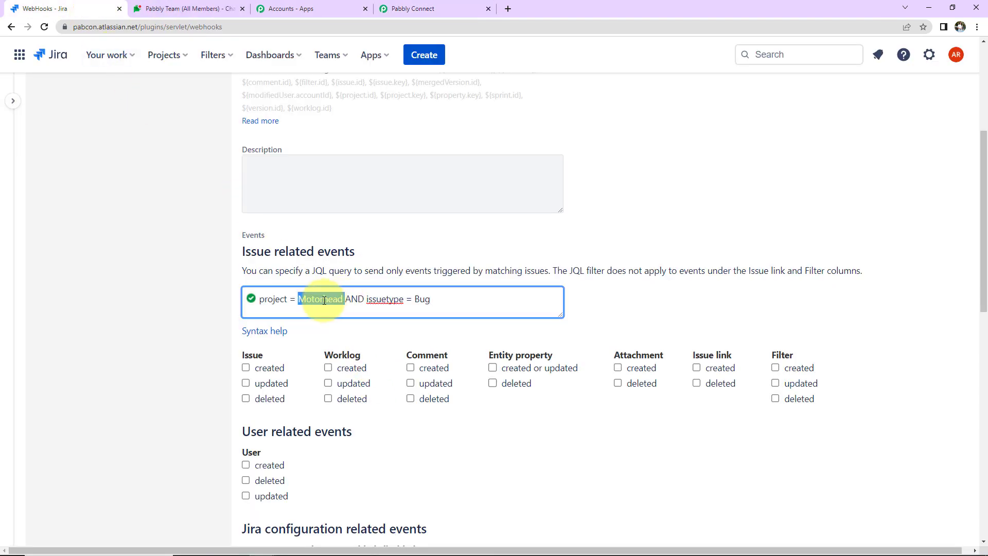
key("BackSpace")
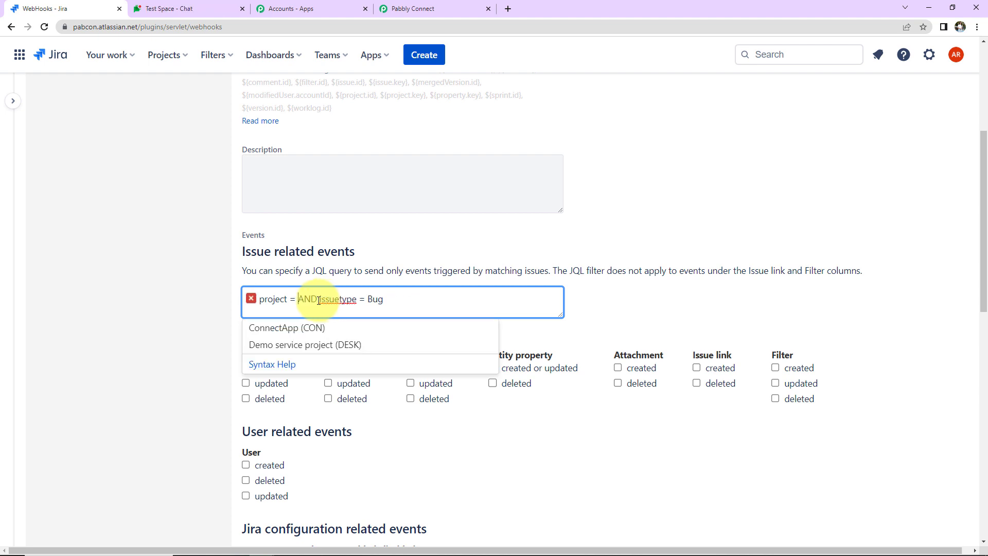
left_click(302, 347)
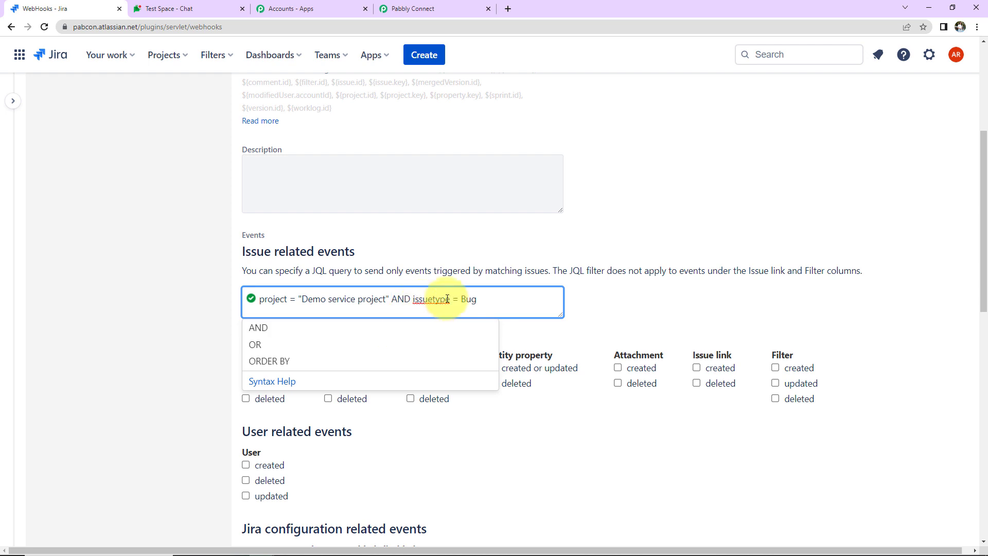
double_click(468, 299)
key("BackSpace")
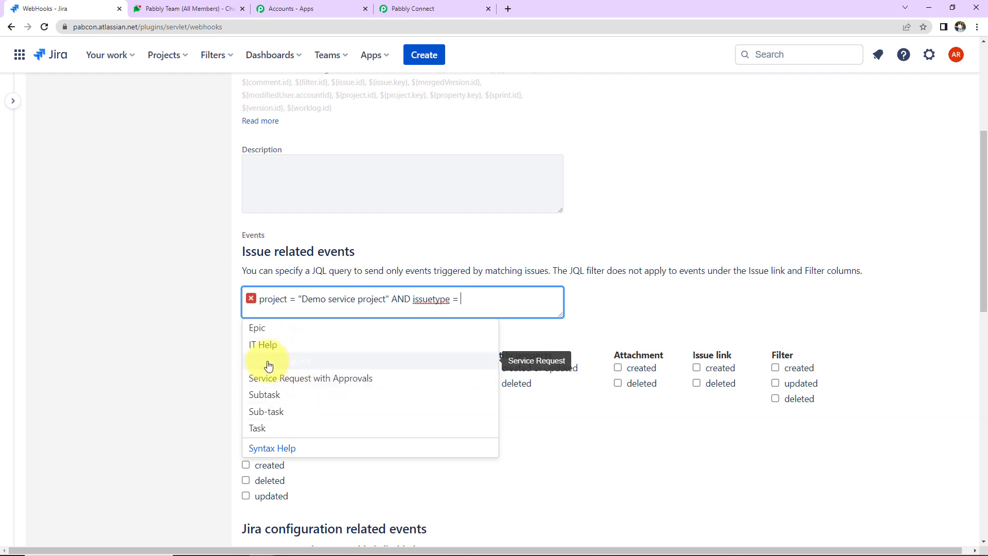
left_click(328, 365)
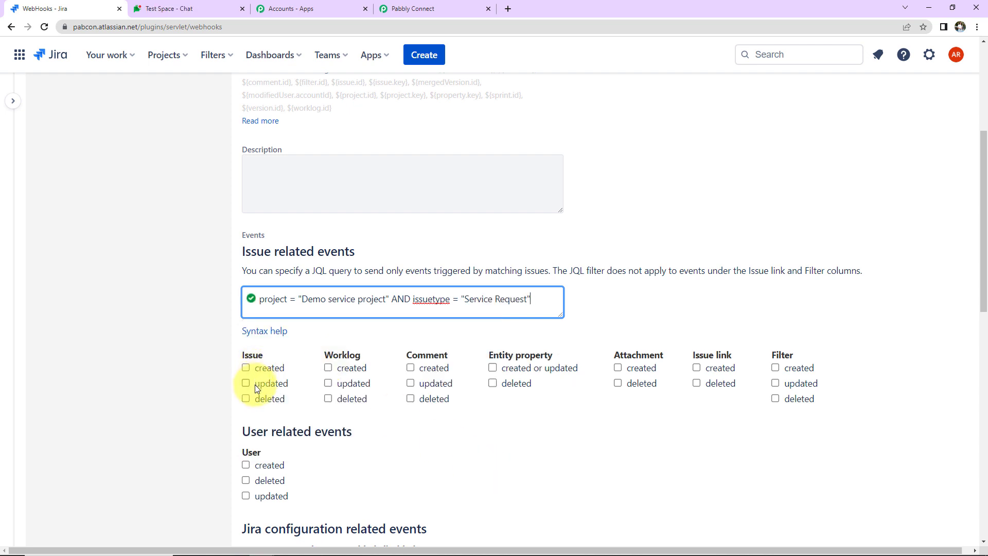
Step: Enable the Issue created event for the webhook and create the webhook
left_click(246, 368)
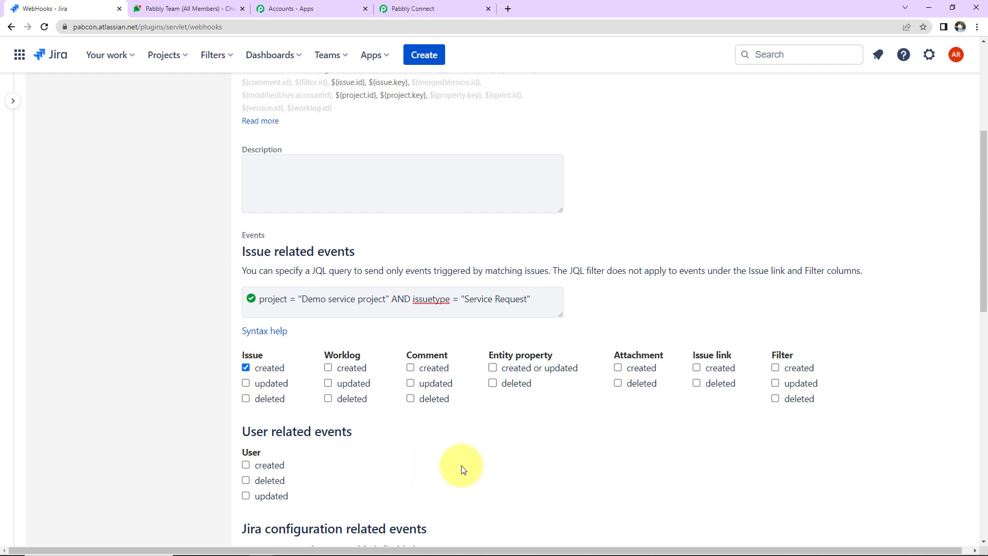
scroll(453, 427, "down", 5)
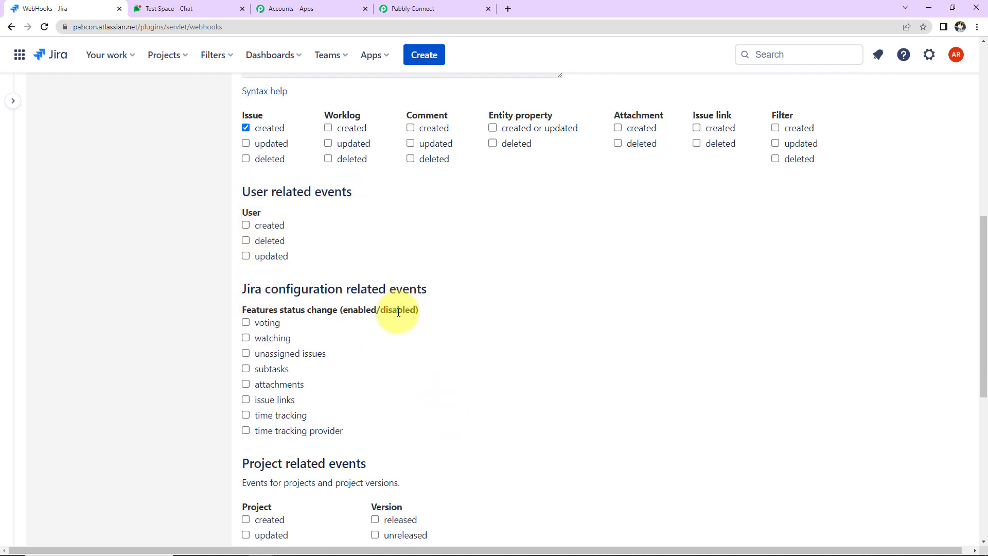
scroll(392, 332, "down", 5)
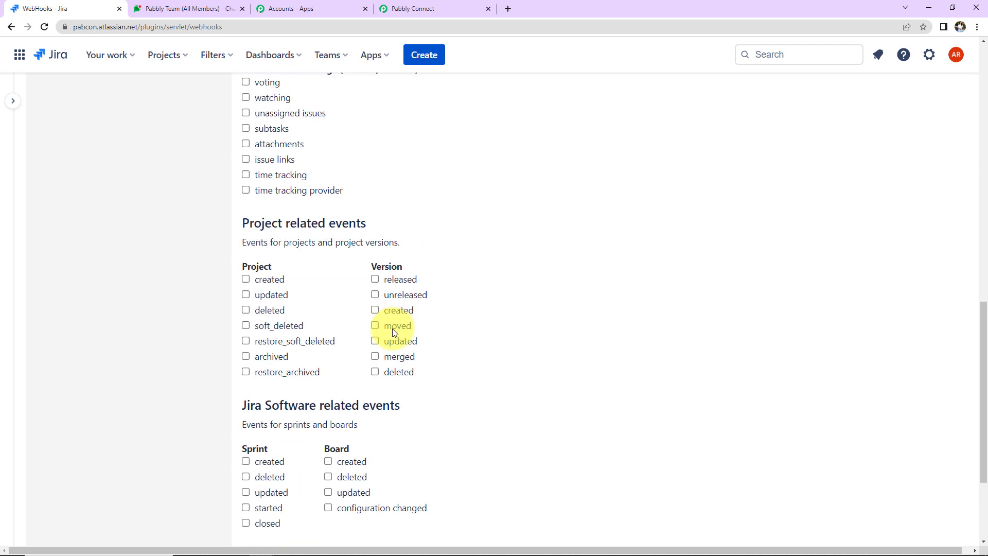
scroll(309, 318, "down", 2)
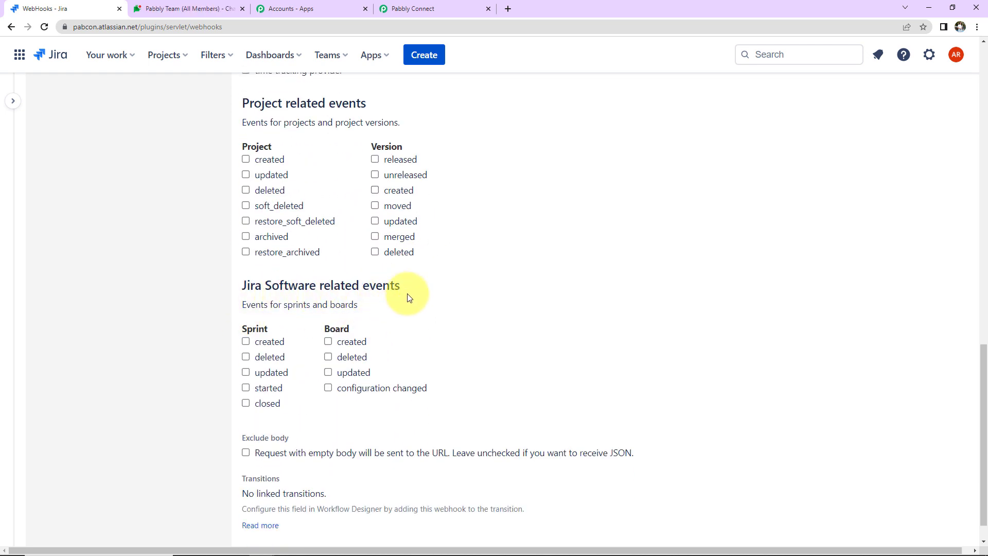
scroll(405, 295, "down", 1)
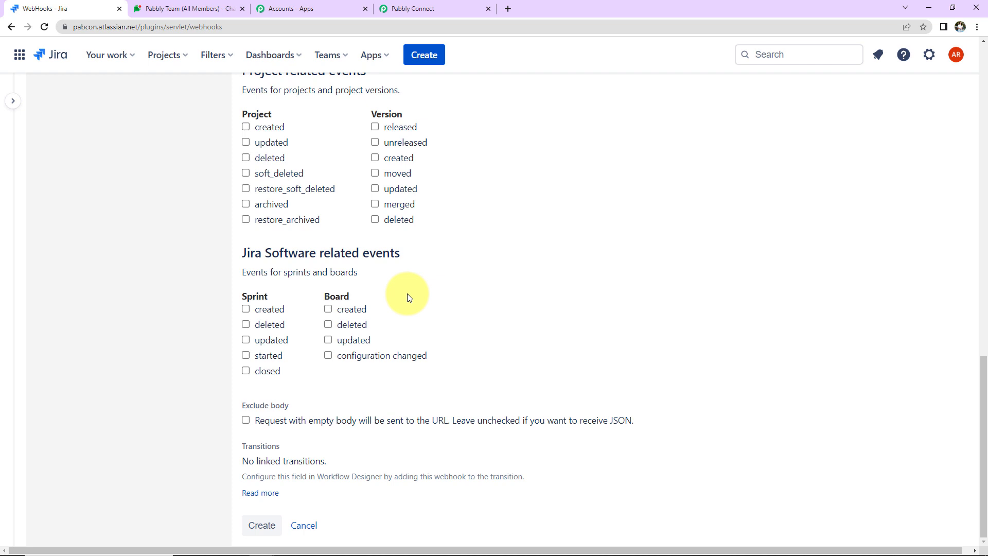
left_click(258, 532)
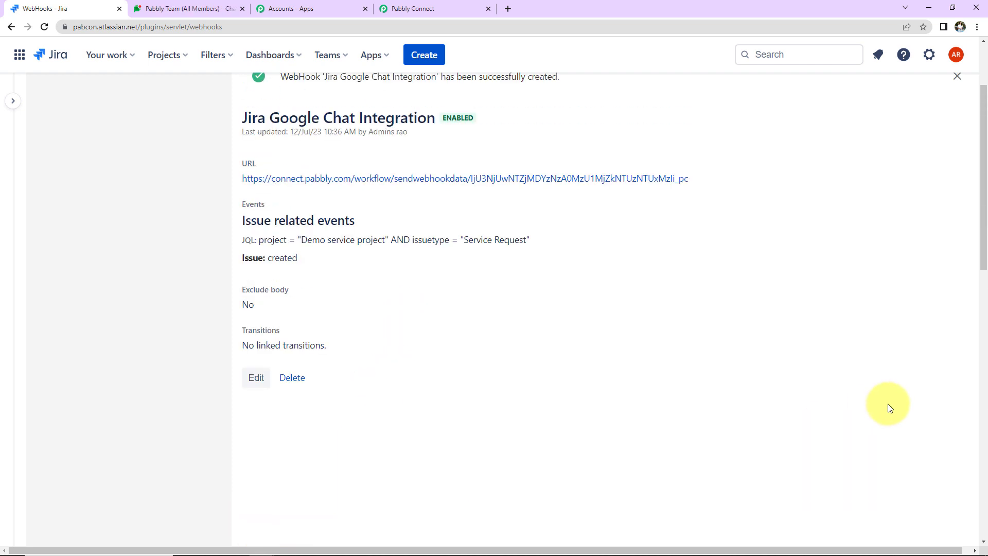
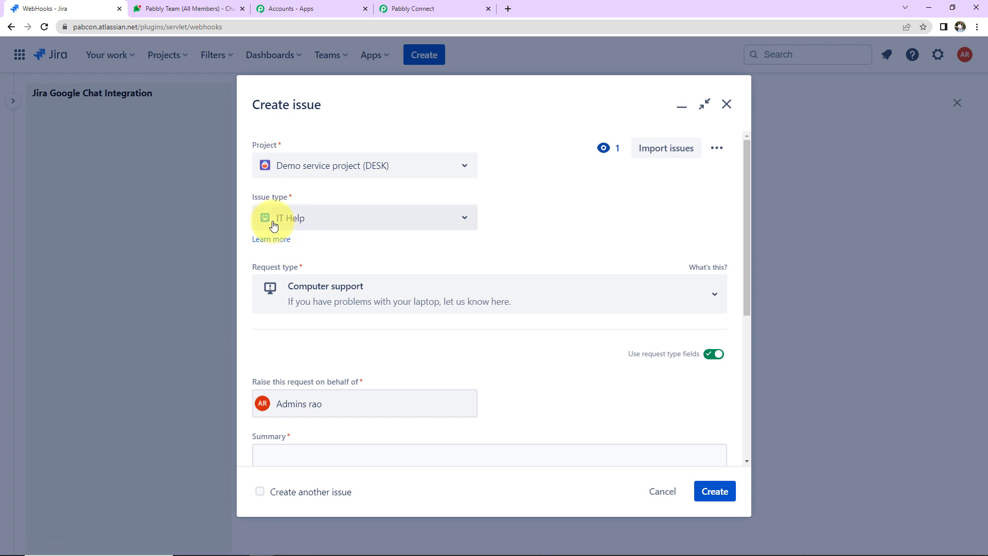
Step: Set the issue type of the new Demo service project issue to Service Request and check the requester choices
left_click(389, 226)
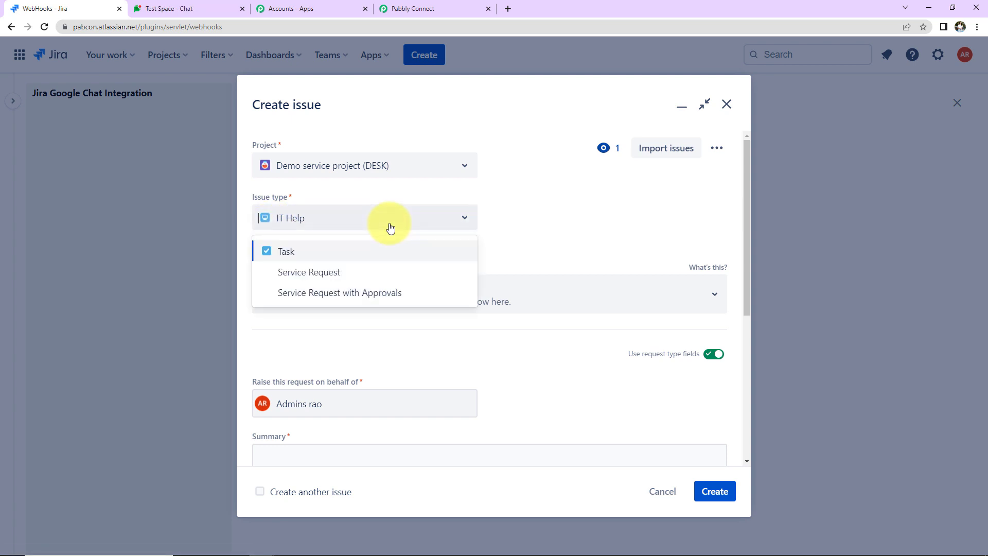
left_click(323, 274)
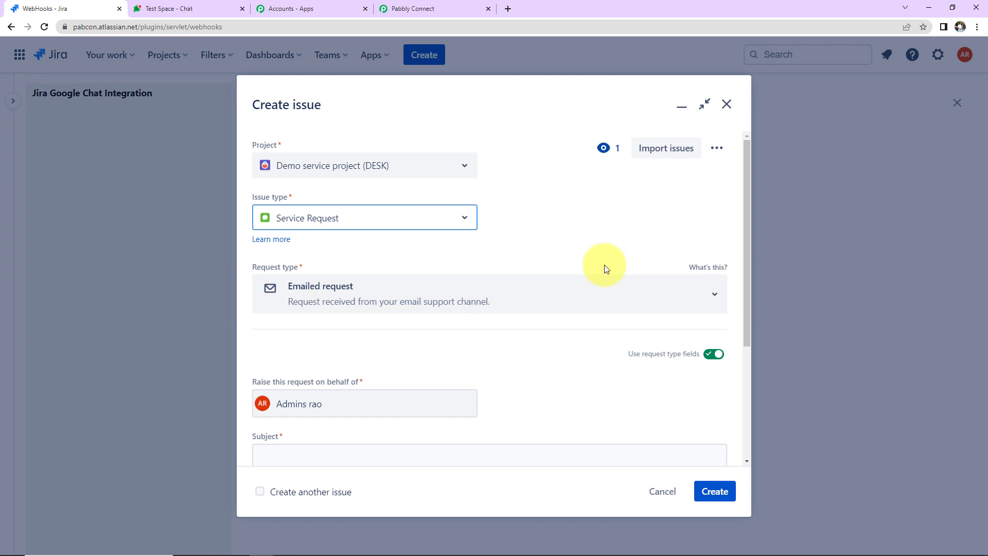
scroll(604, 265, "down", 3)
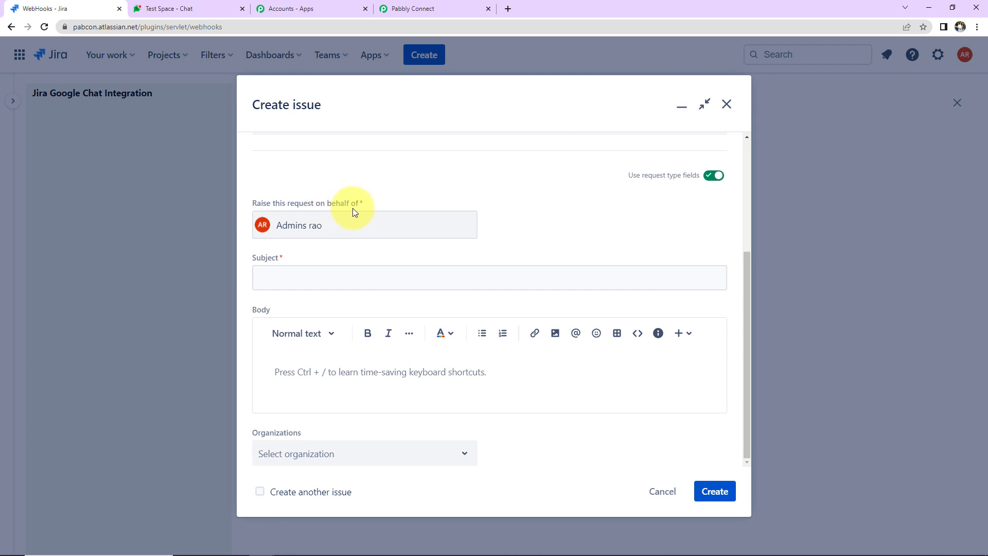
left_click(355, 225)
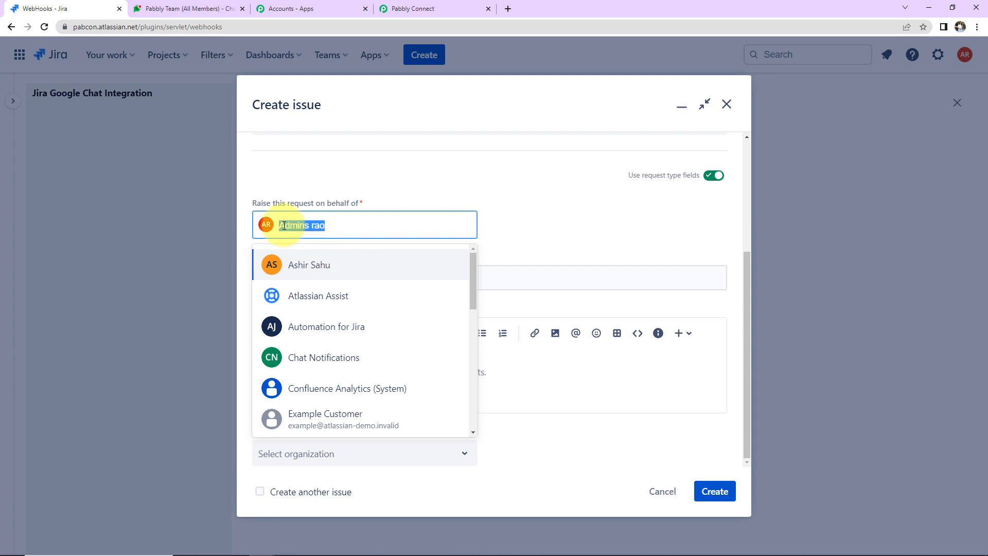
left_click(549, 211)
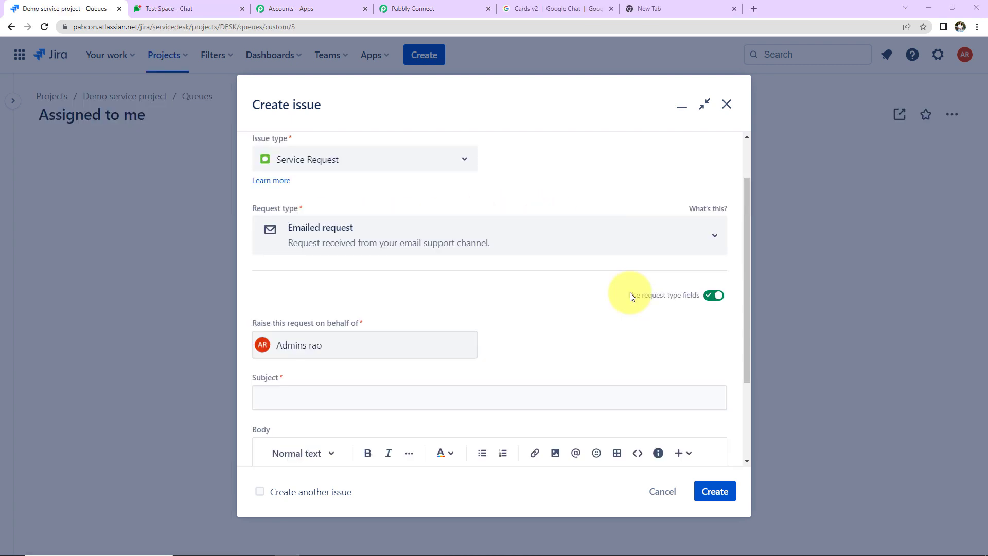
Step: Enter the subject "Test Integration" and the body "Test Description to check integration", and create the issue
scroll(589, 323, "down", 2)
left_click(446, 280)
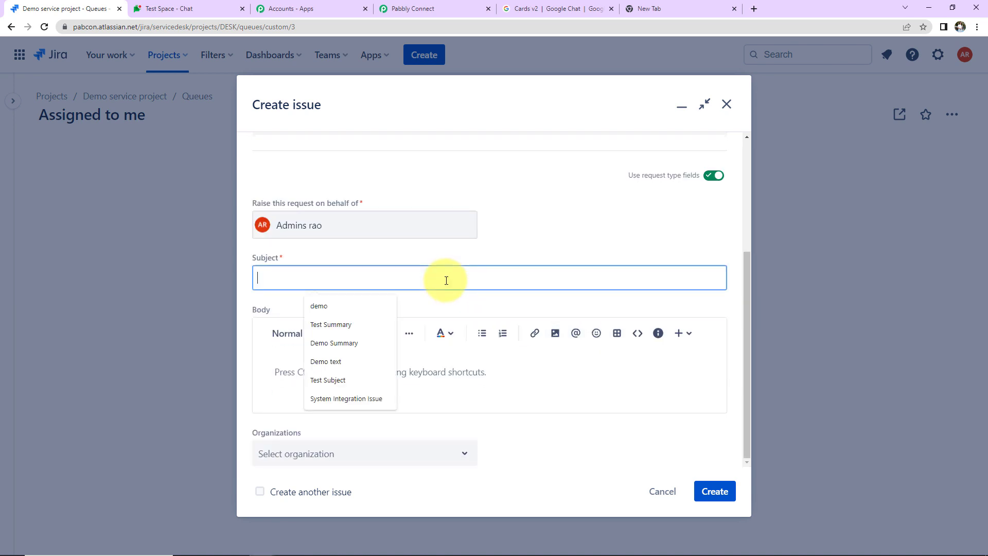
type("Test Integration")
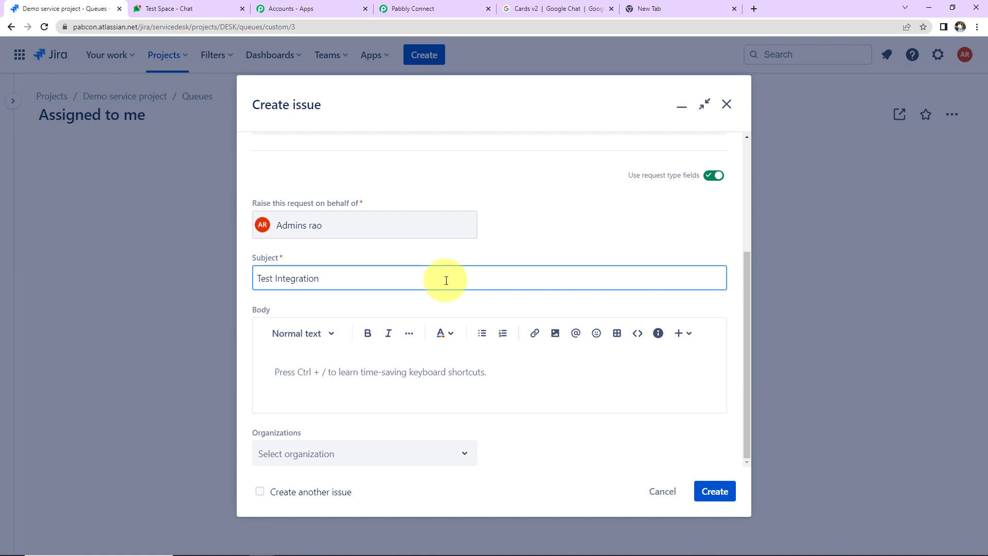
left_click(282, 368)
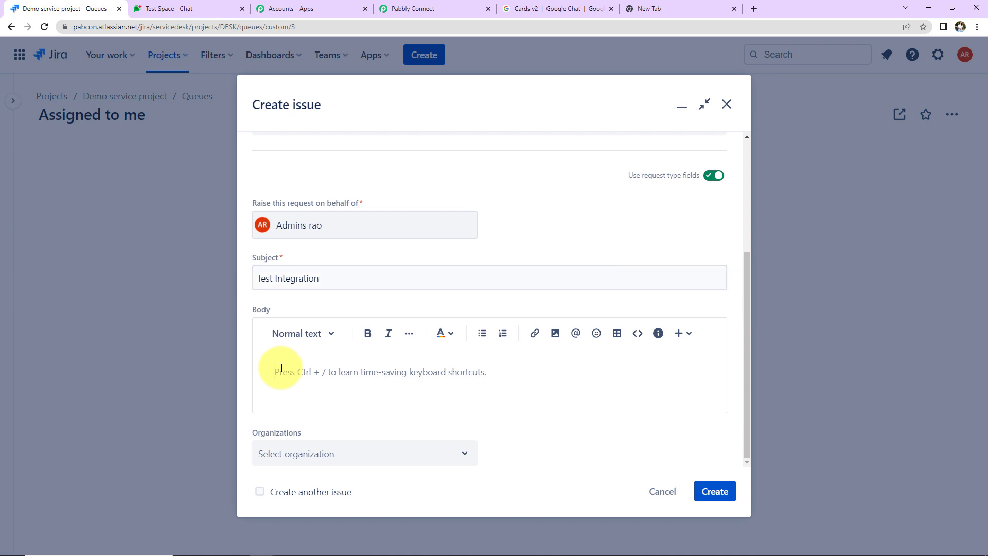
type("Test Description ")
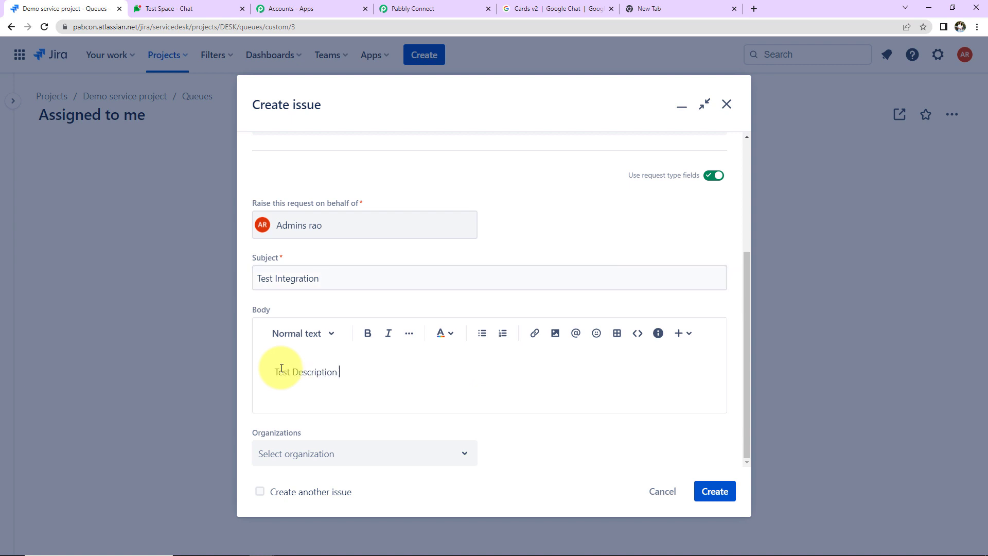
type("to check integration")
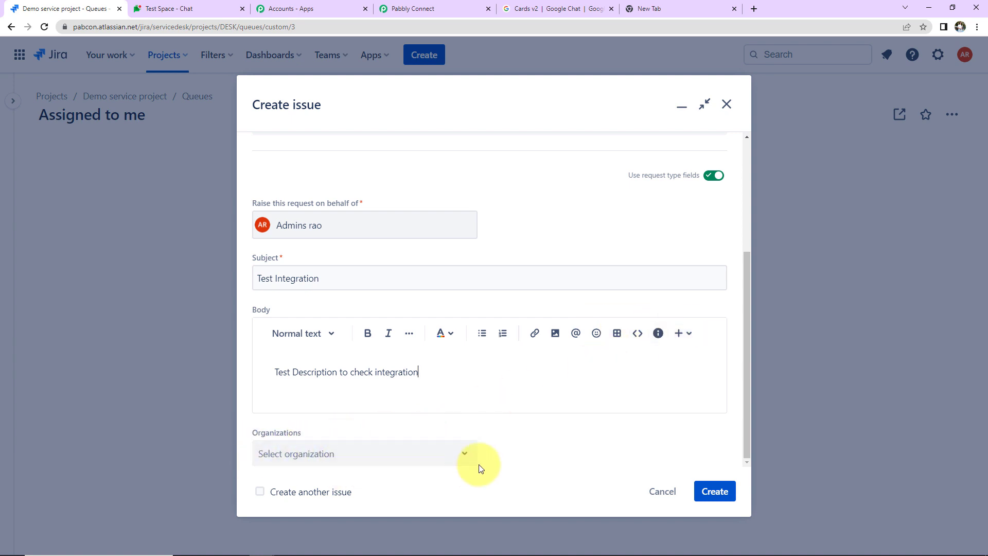
left_click(708, 494)
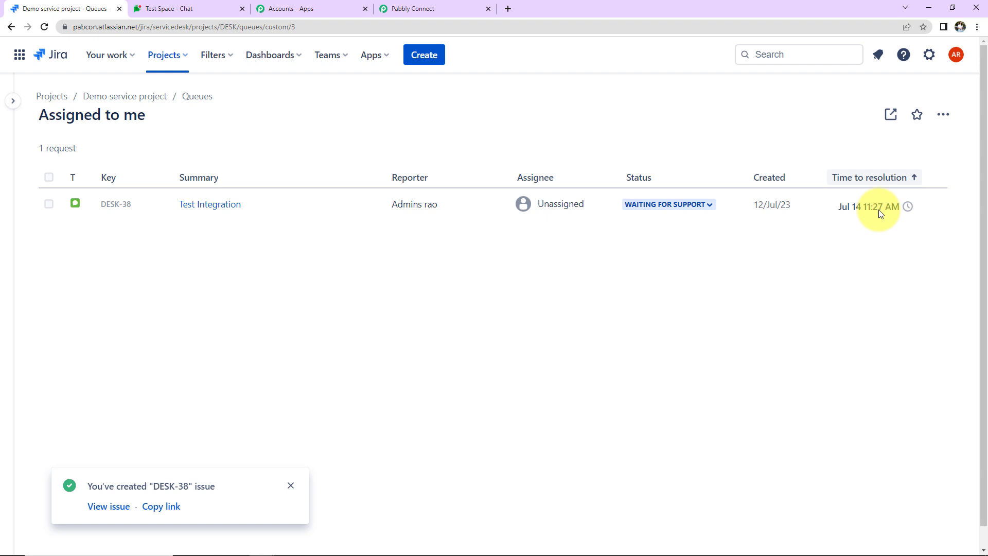
Step: Switch to Pabbly Connect and examine the captured webhook response for the test issue's event, key, summary, status and reporter fields
left_click(450, 6)
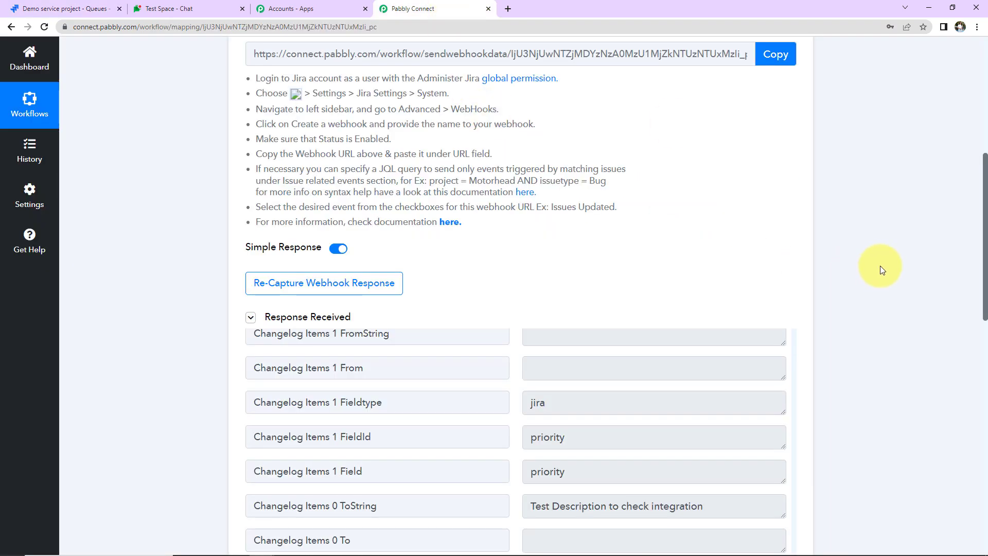
scroll(691, 419, "up", 6)
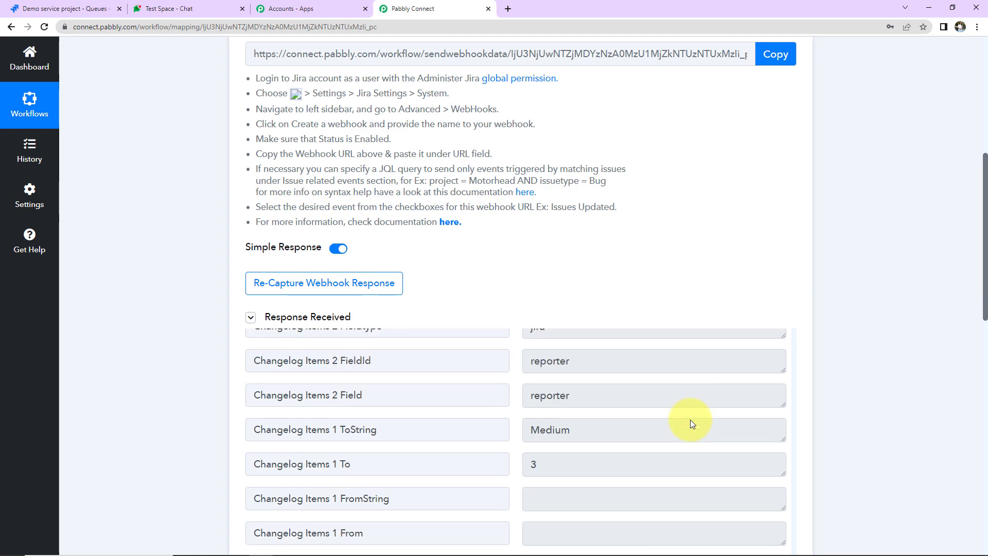
scroll(691, 419, "up", 15)
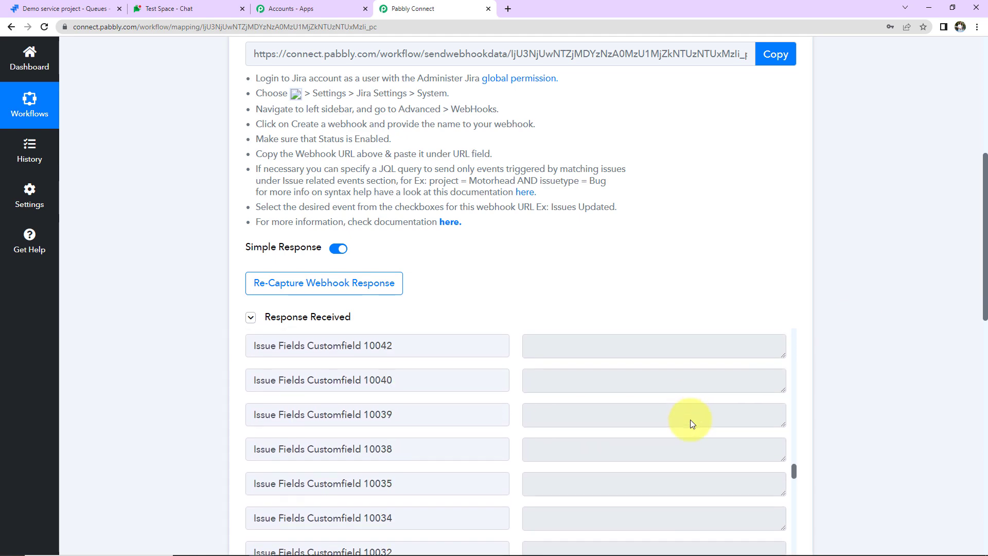
scroll(690, 419, "up", 10)
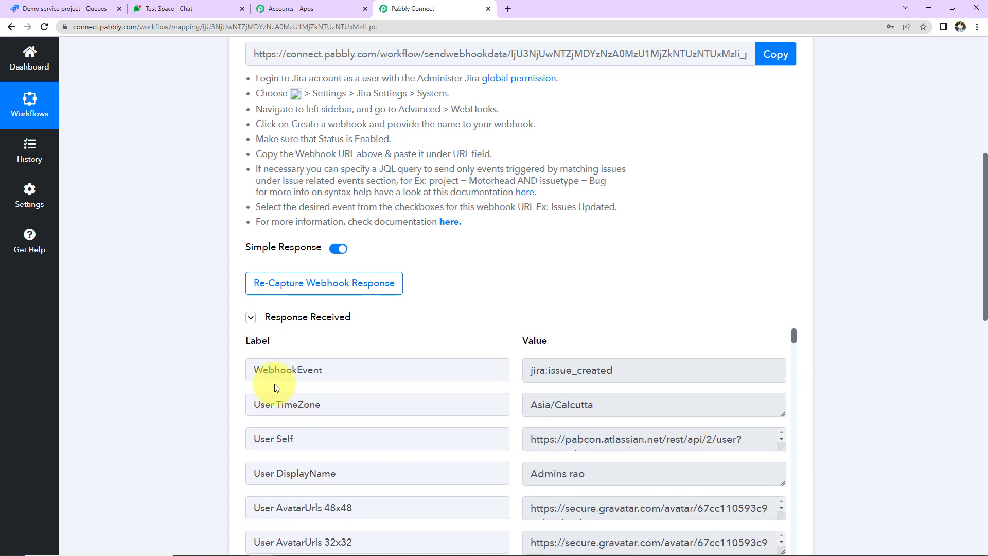
scroll(873, 360, "down", 5)
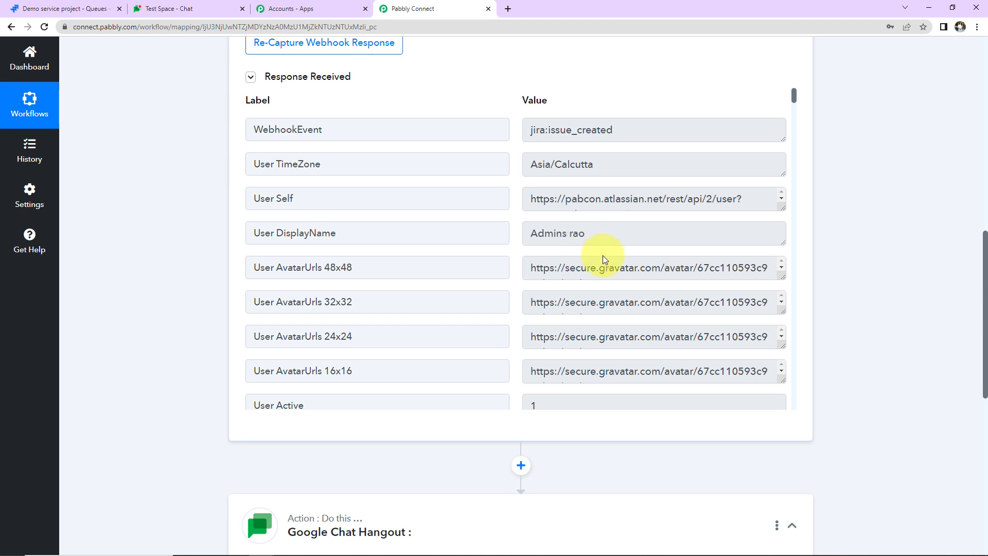
scroll(631, 273, "down", 2)
scroll(628, 302, "down", 2)
scroll(502, 356, "down", 5)
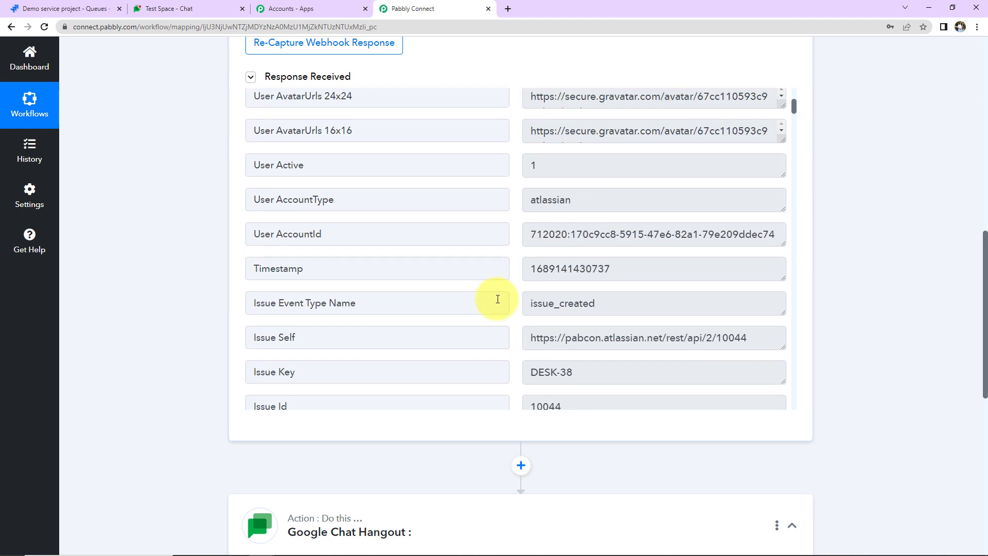
scroll(497, 298, "down", 2)
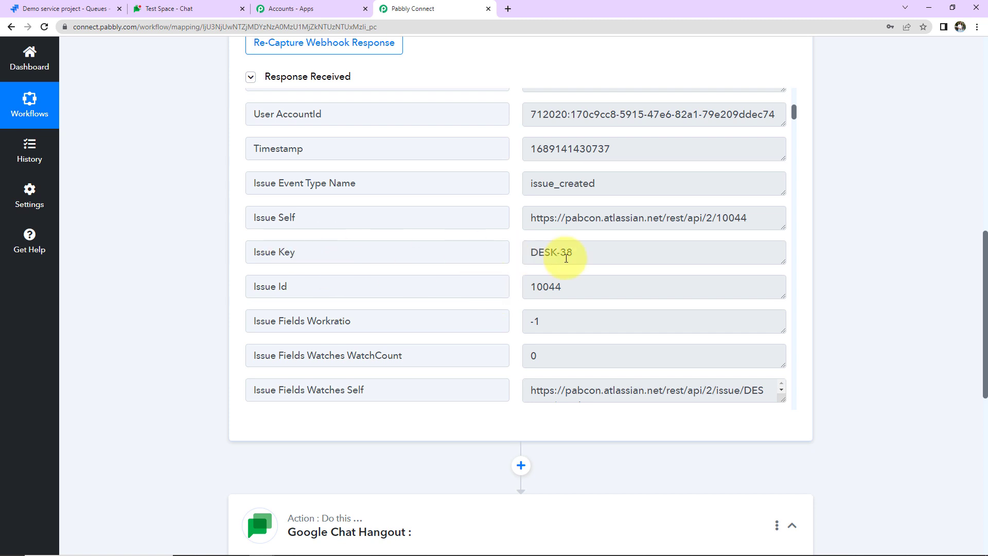
scroll(430, 299, "down", 2)
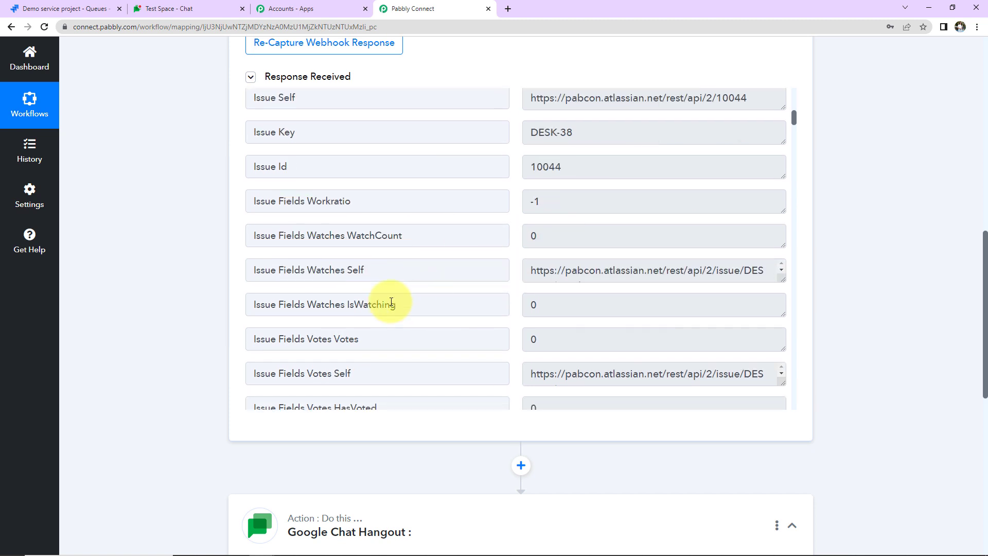
scroll(454, 297, "down", 4)
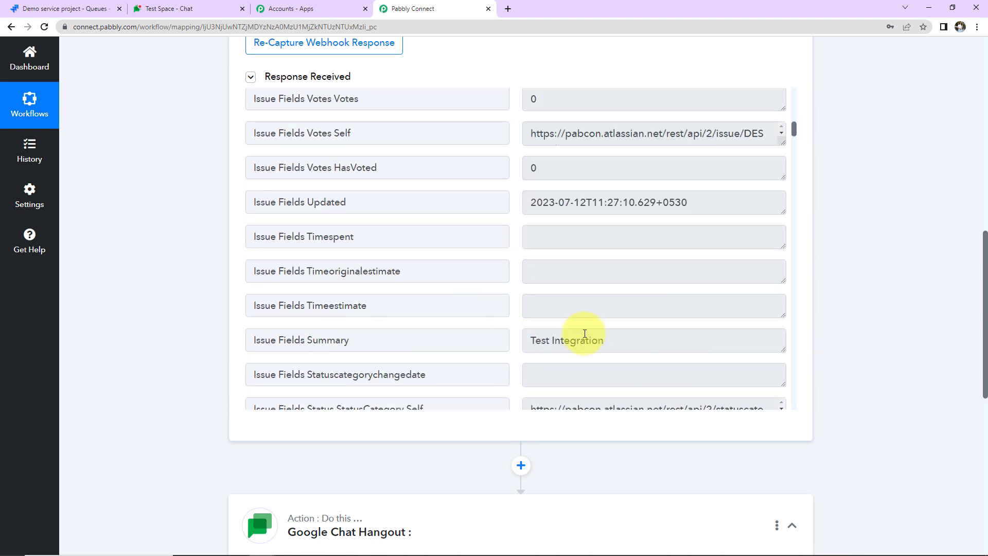
scroll(484, 289, "down", 4)
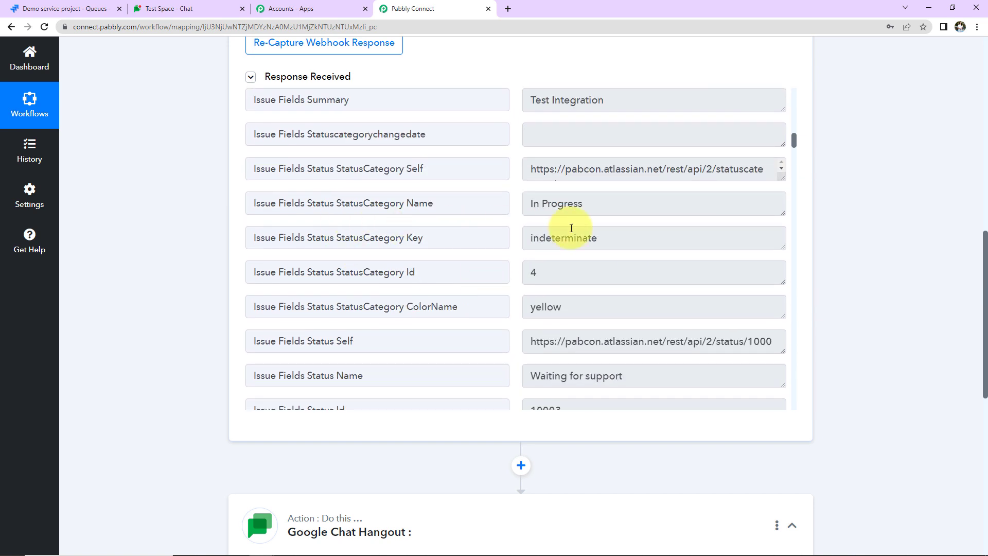
scroll(427, 309, "down", 2)
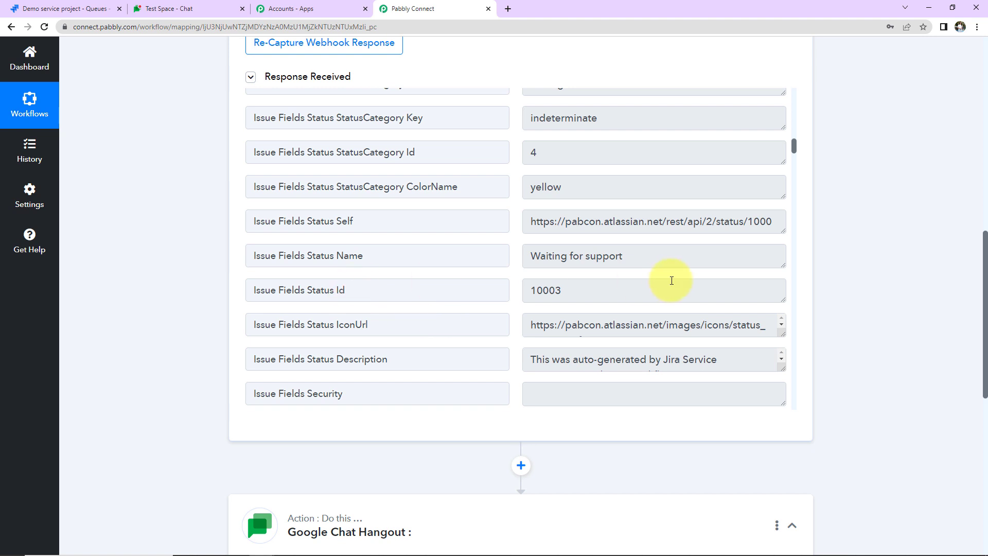
scroll(466, 332, "down", 5)
scroll(467, 333, "down", 5)
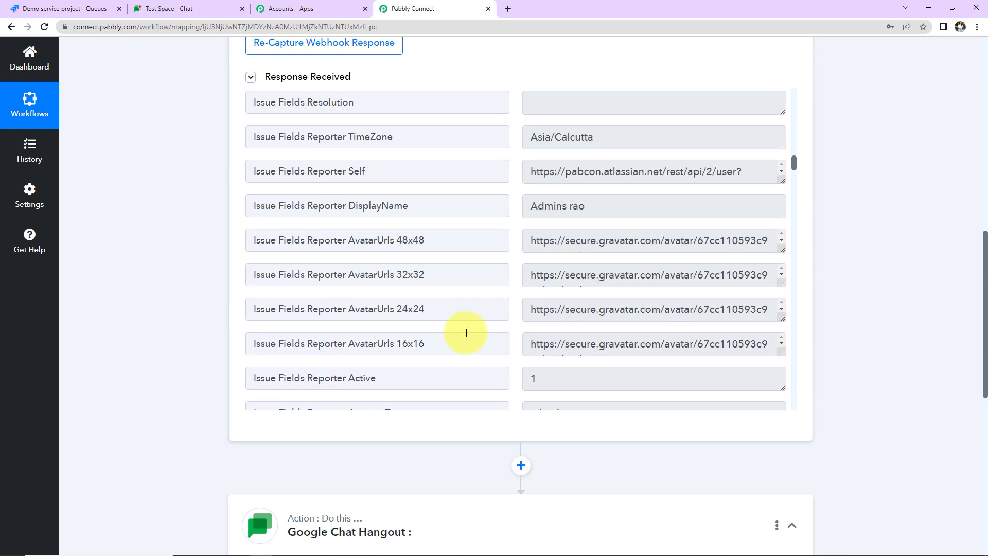
Step: Examine the project, priority, issue type and description fields in the captured webhook response
scroll(467, 333, "down", 2)
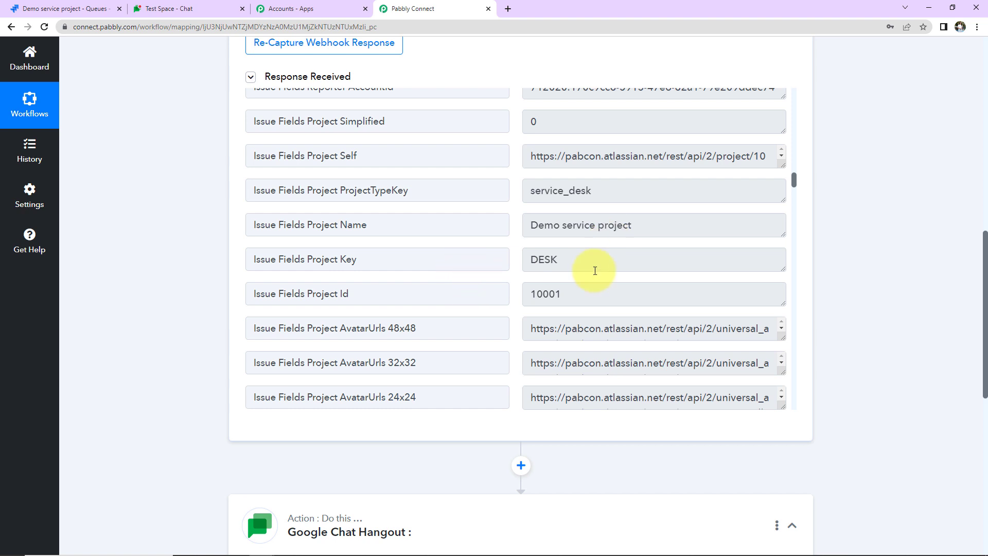
scroll(408, 292, "down", 8)
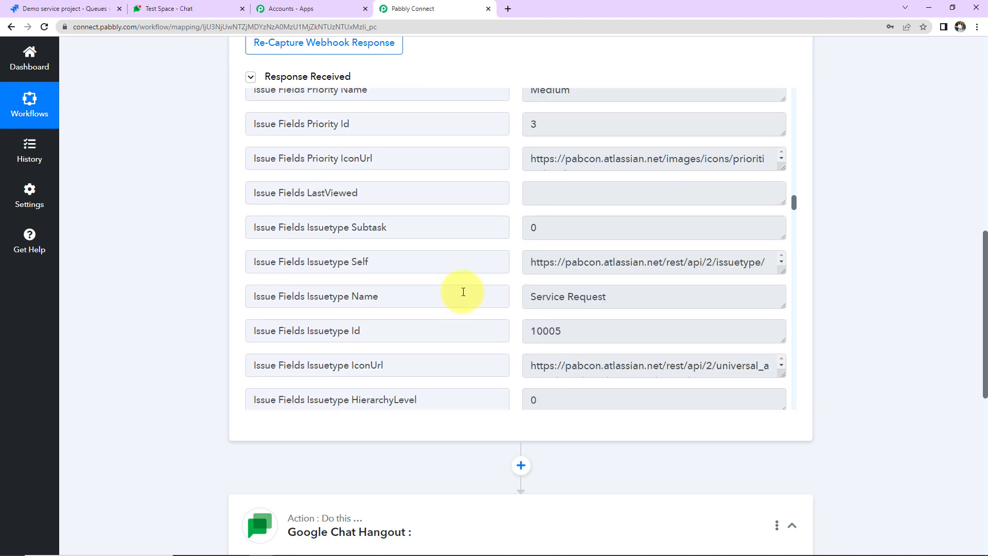
scroll(448, 288, "down", 2)
scroll(443, 290, "down", 4)
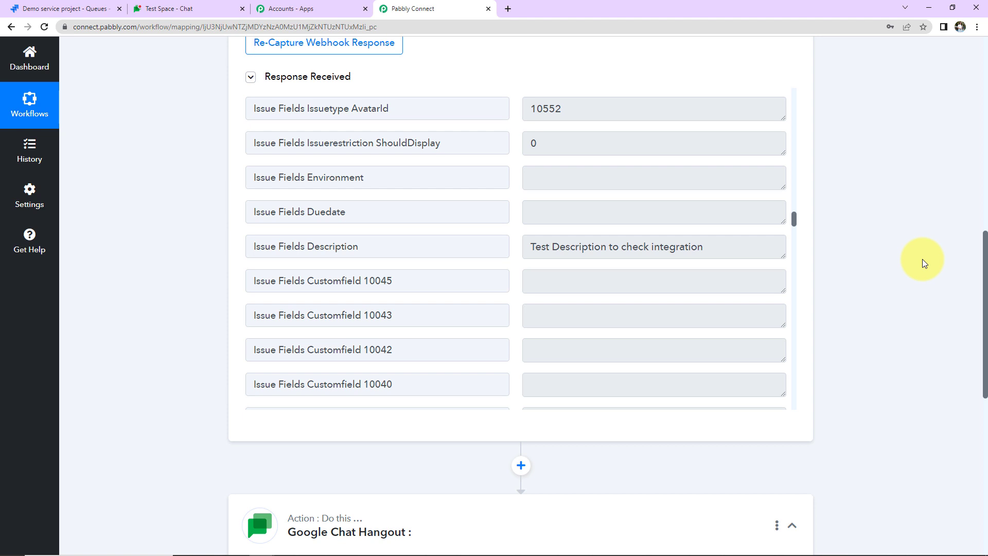
Step: Set the Google Chat Hangout action event to Create Custom Card Message and connect it
scroll(924, 263, "down", 5)
left_click(359, 414)
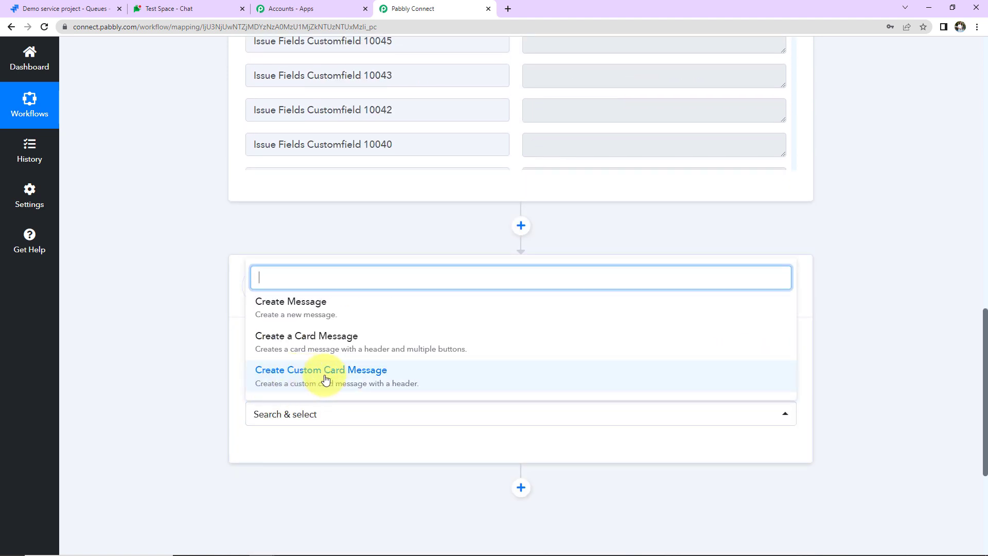
left_click(401, 385)
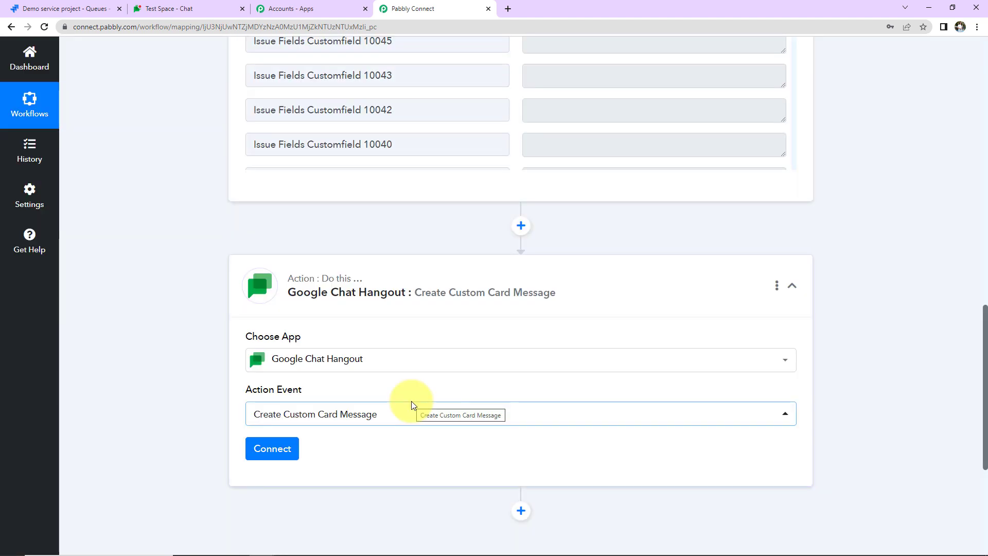
left_click(292, 447)
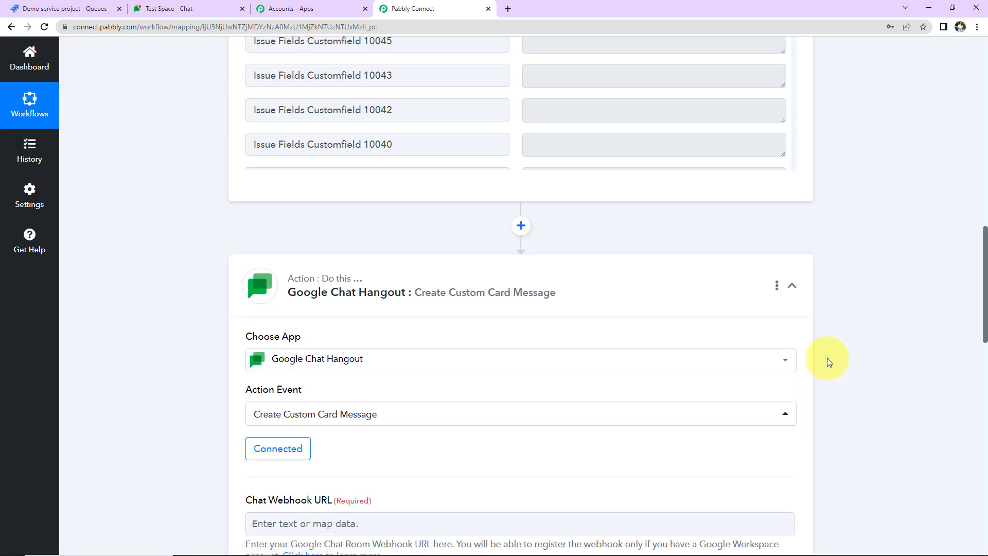
scroll(829, 361, "down", 7)
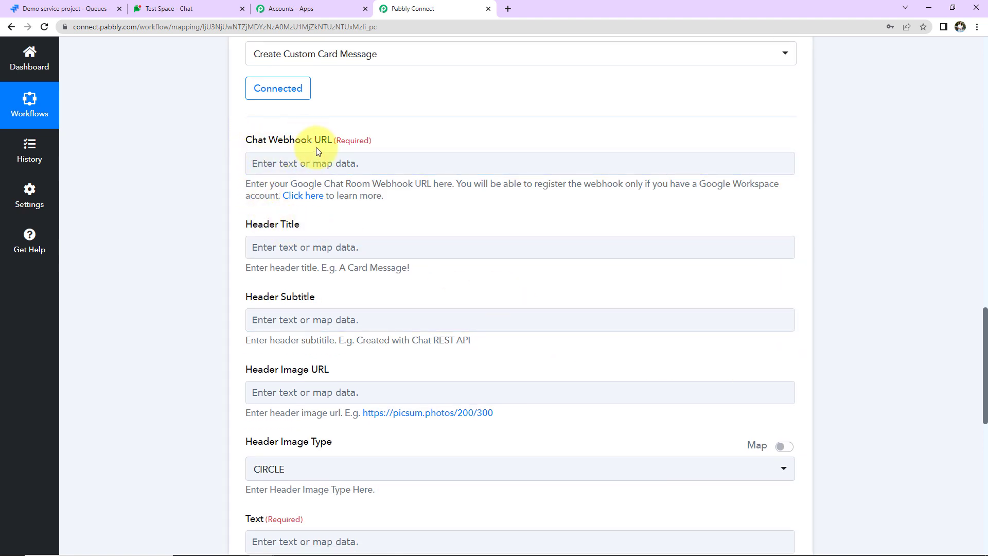
Step: Switch to Google Chat and add an incoming webhook named "Test Webhook123" to Test Space
left_click(206, 8)
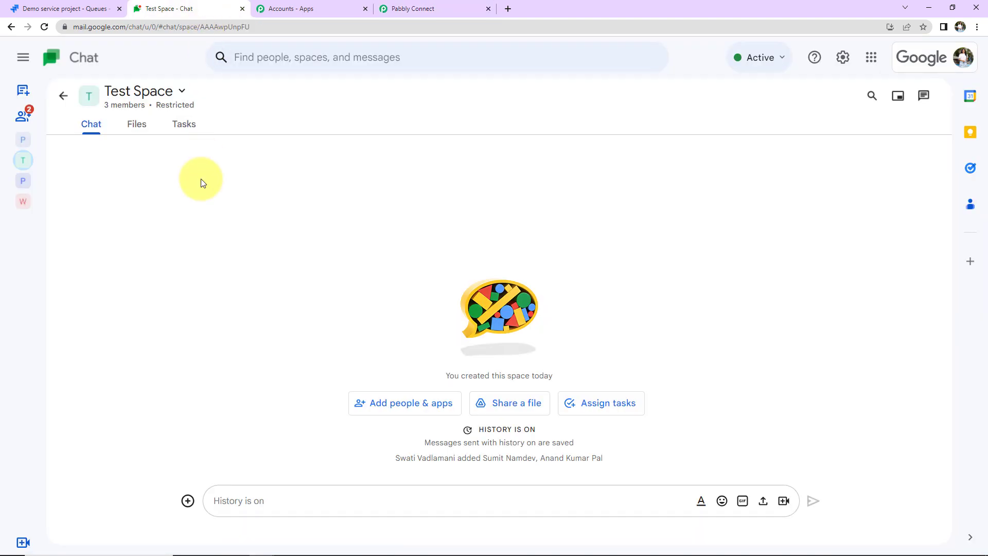
left_click(183, 95)
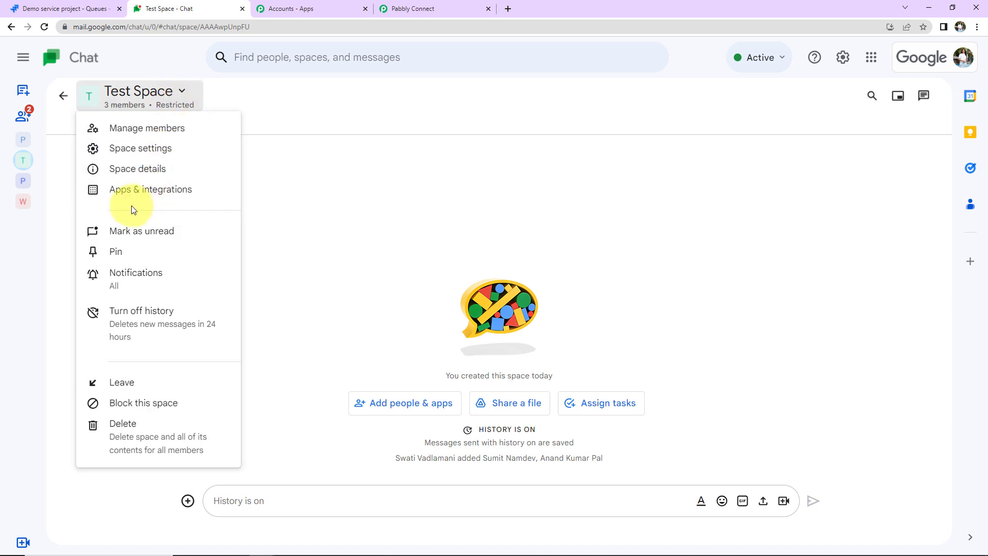
left_click(177, 194)
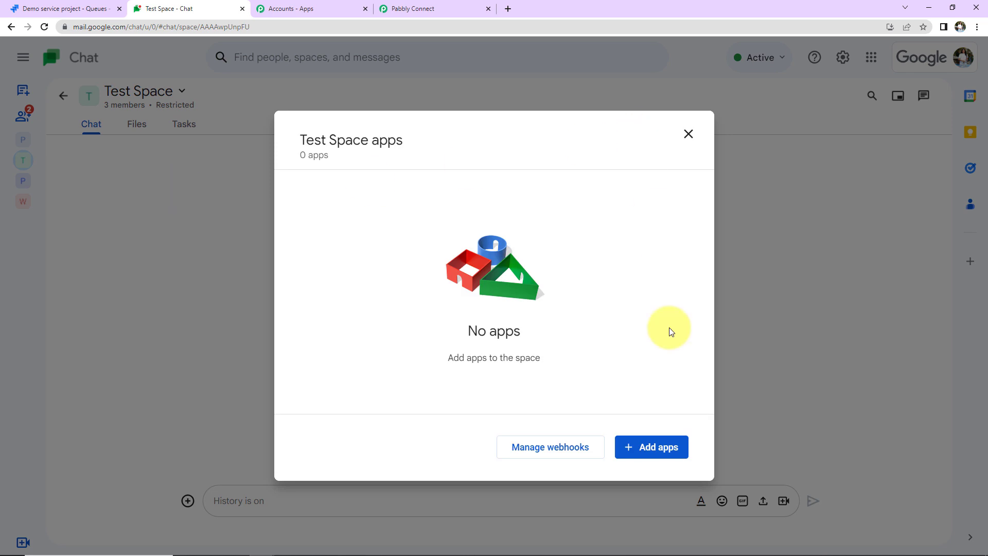
left_click(532, 456)
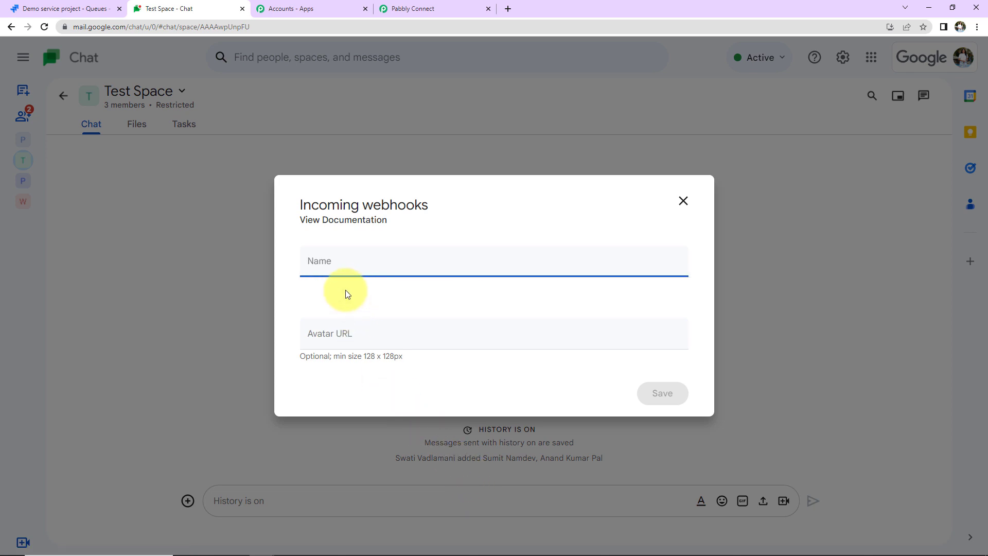
type("Test W")
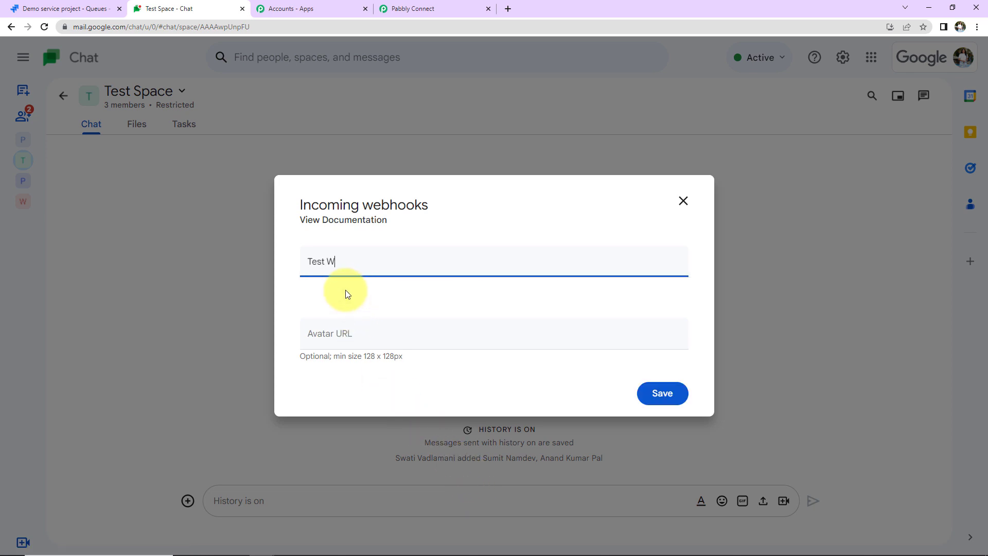
type("ebhook123")
left_click(662, 395)
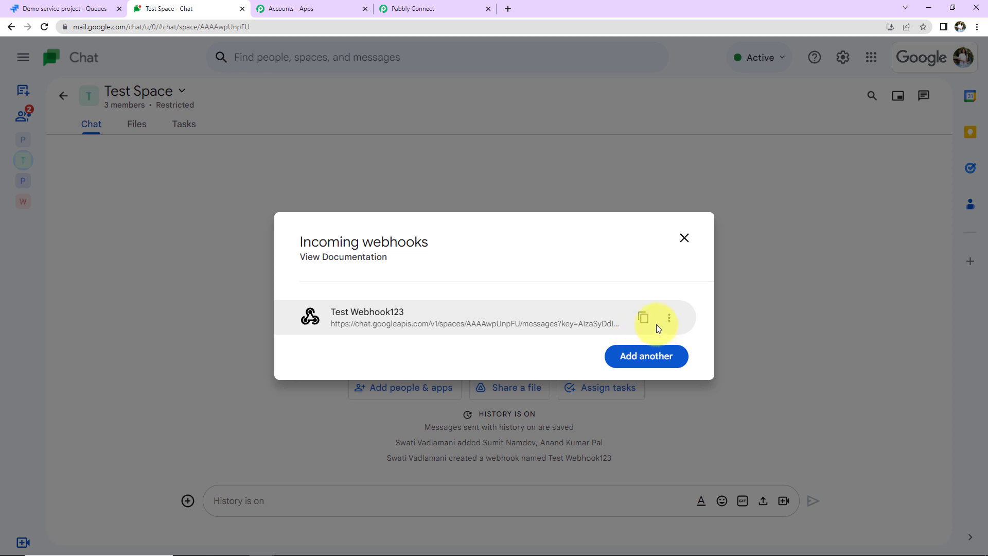
Step: Copy the new webhook's URL and paste it as the Chat Webhook URL of the action in Pabbly Connect
left_click(643, 317)
left_click(439, 11)
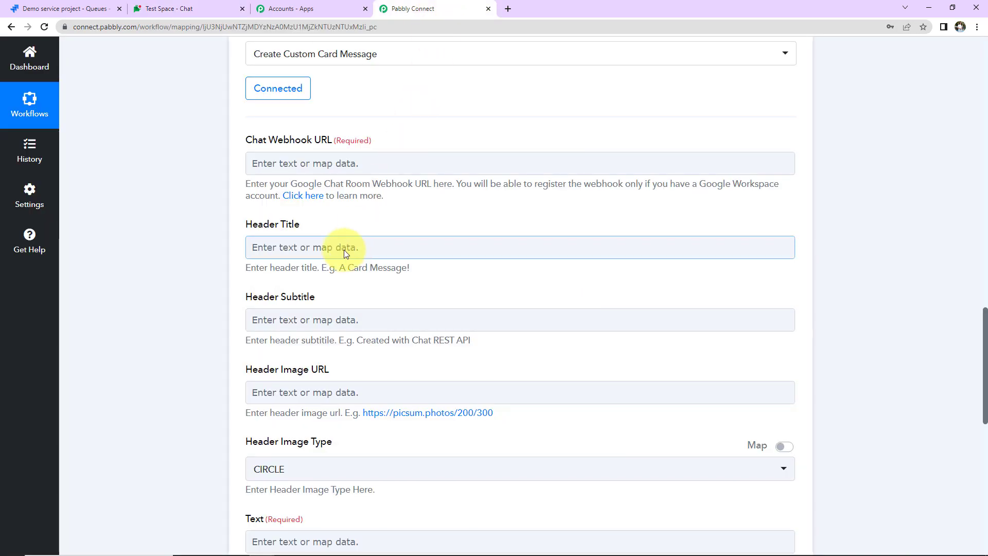
left_click(336, 170)
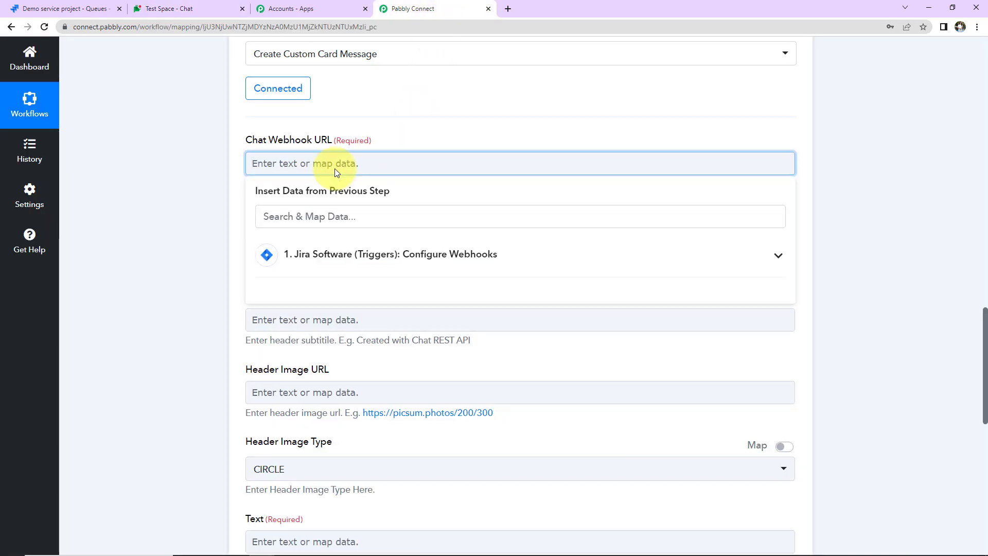
key("ctrl+v")
left_click(205, 221)
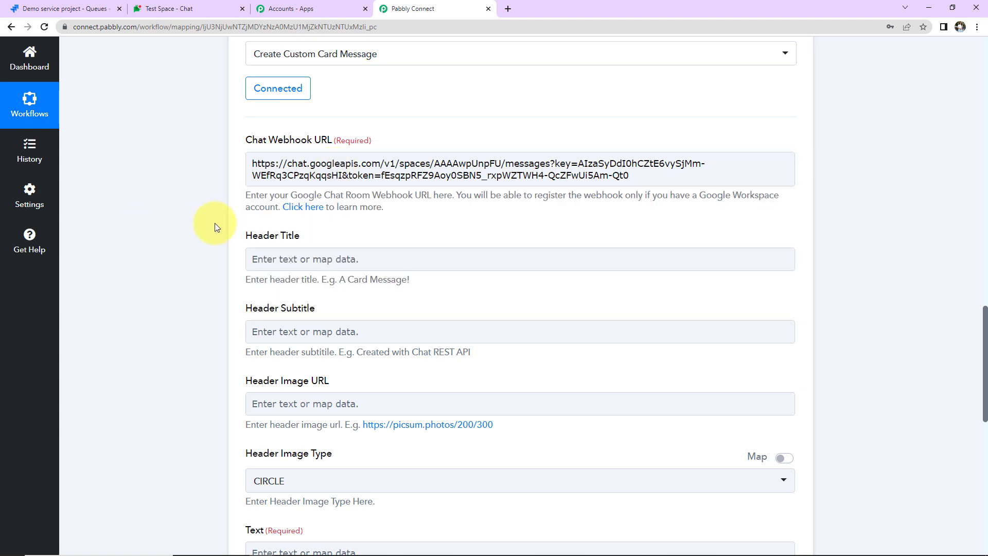
Step: Map the Header Title to the Issue Fields Summary value from the Jira trigger
left_click(297, 260)
left_click(331, 360)
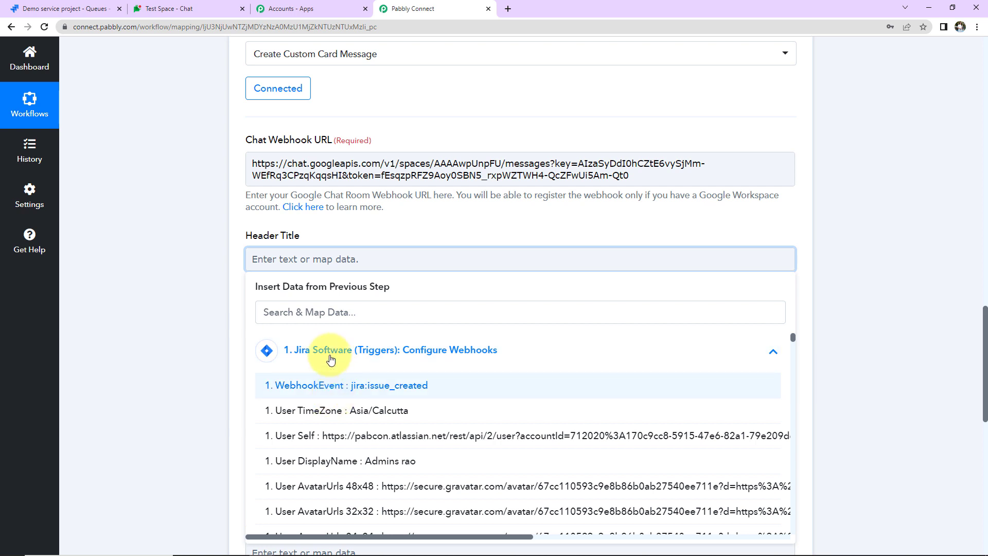
left_click(331, 318)
type("summary")
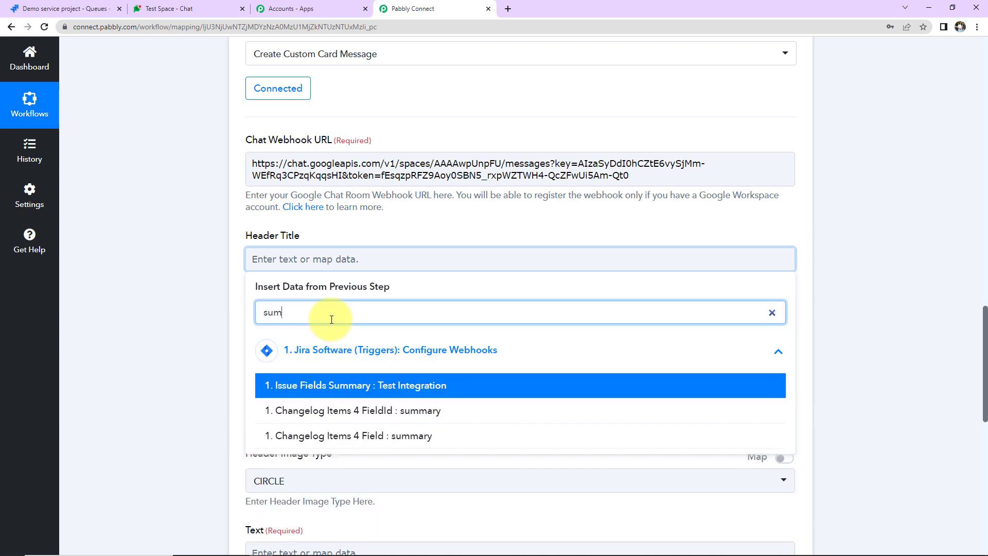
left_click(354, 386)
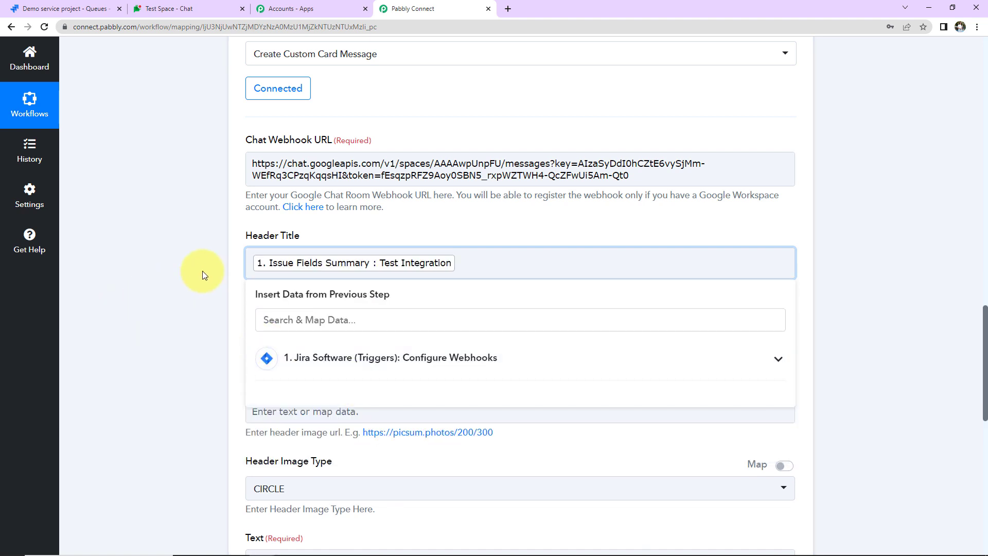
Step: Map the Header Subtitle to the Issue Key value from the Jira trigger
scroll(293, 219, "down", 2)
left_click(293, 219)
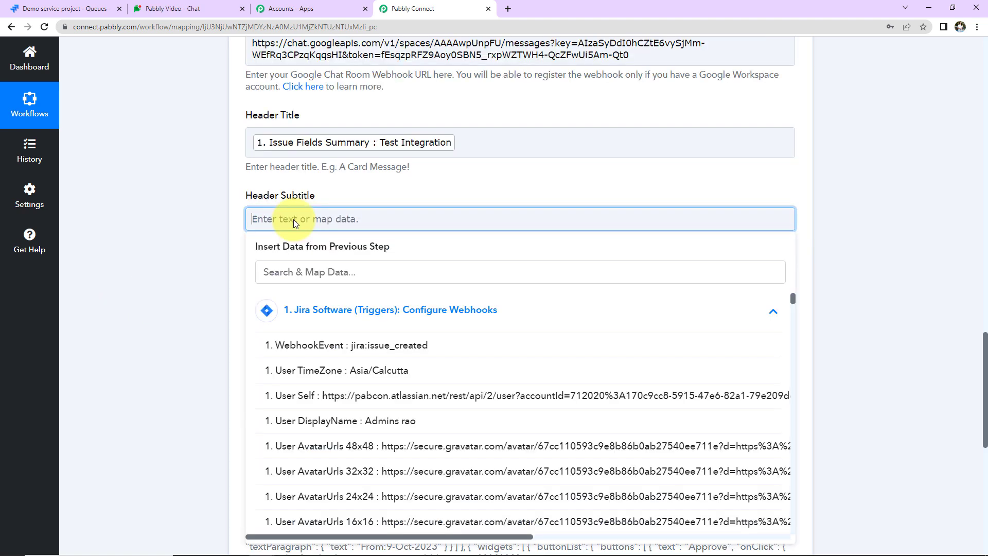
left_click(304, 273)
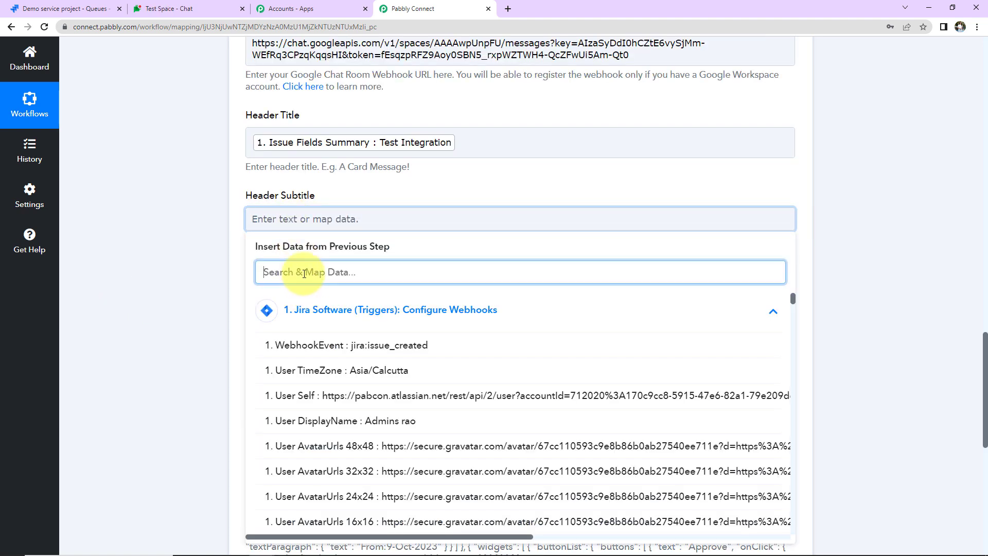
type("Issue ke")
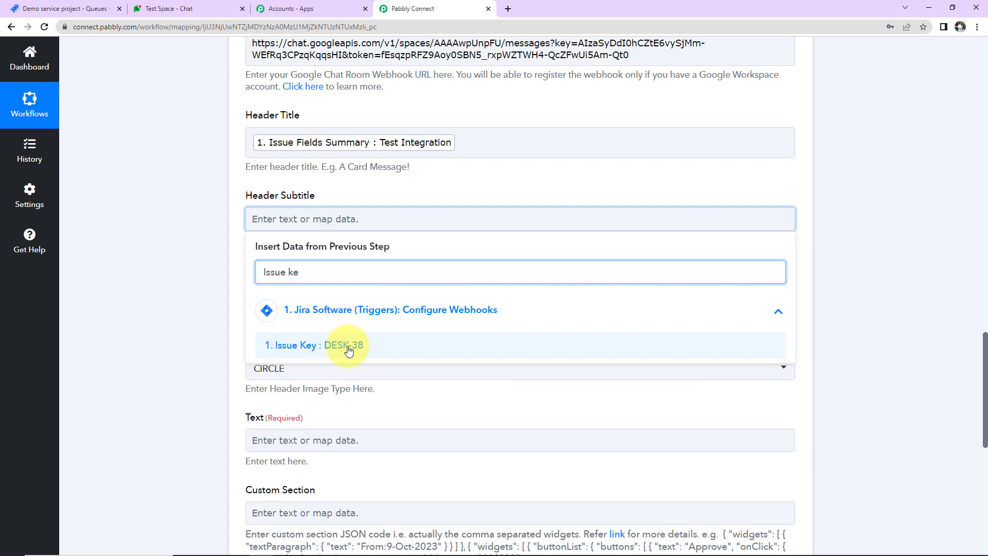
left_click(342, 345)
left_click(201, 244)
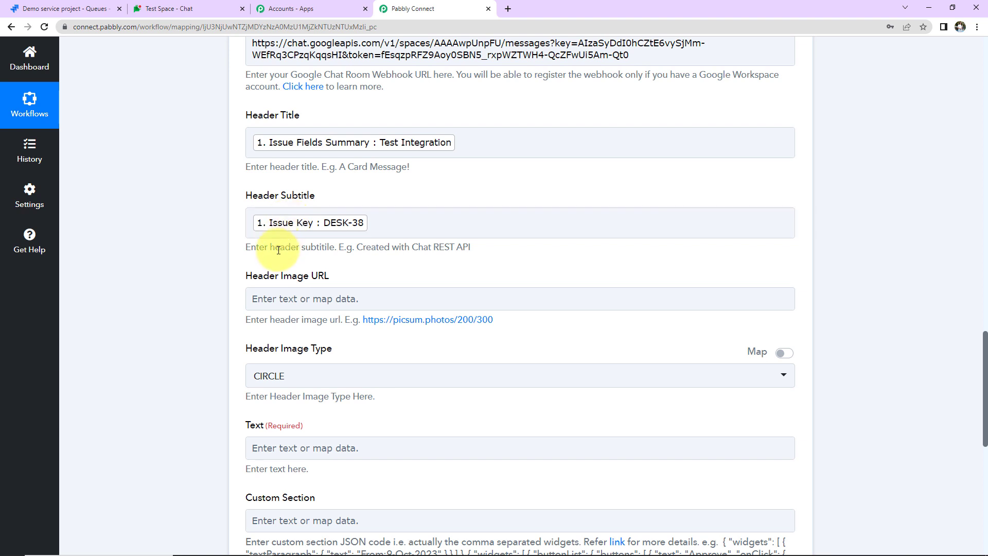
Step: Check the available Header Image Type options, leaving CIRCLE selected
scroll(262, 242, "down", 2)
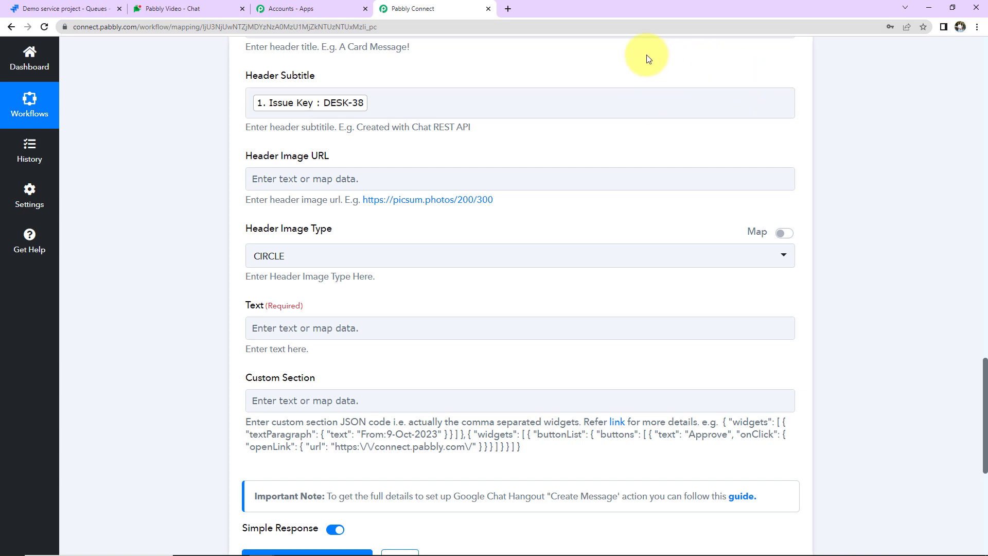
left_click(306, 259)
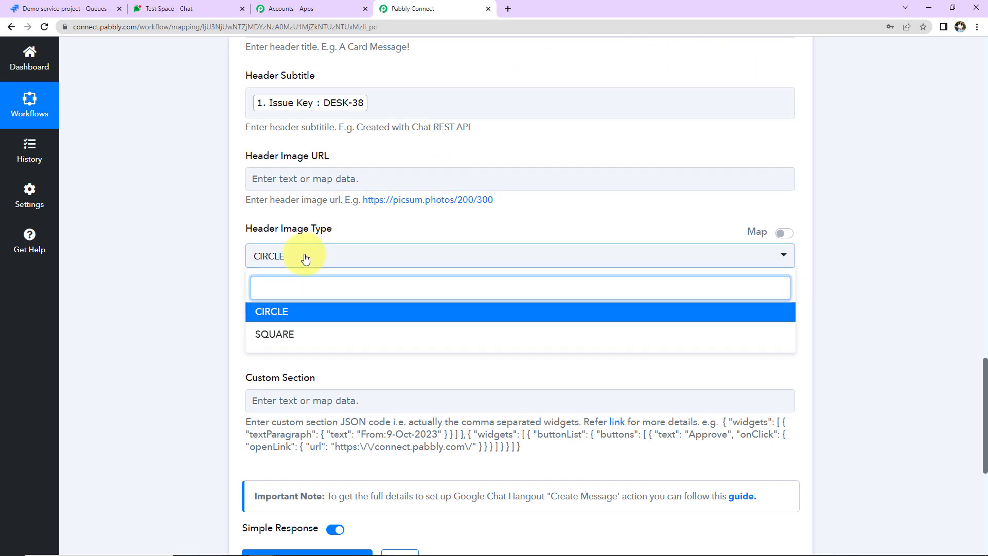
left_click(227, 261)
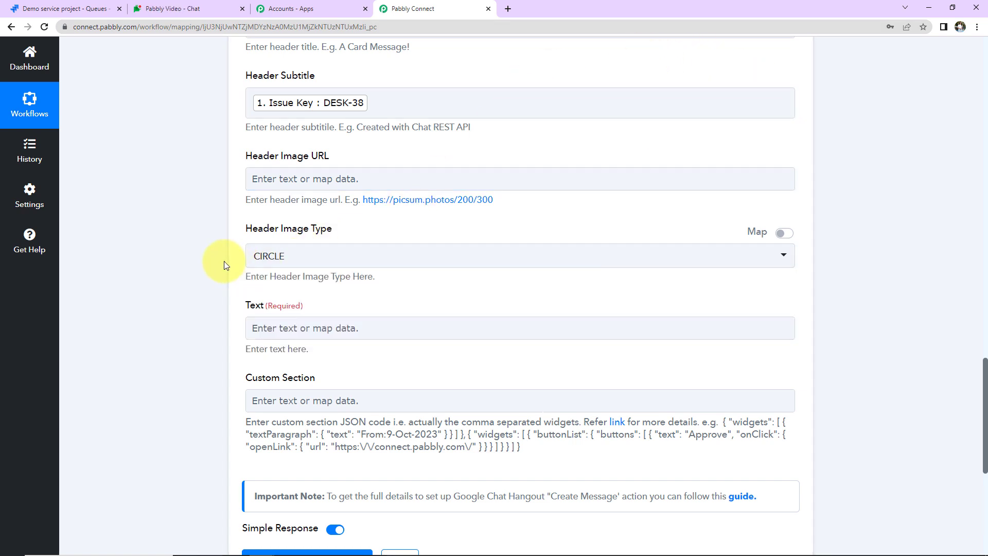
Step: Enter the card text "Team," followed on a new line by "A new issue has been created in"
left_click(265, 330)
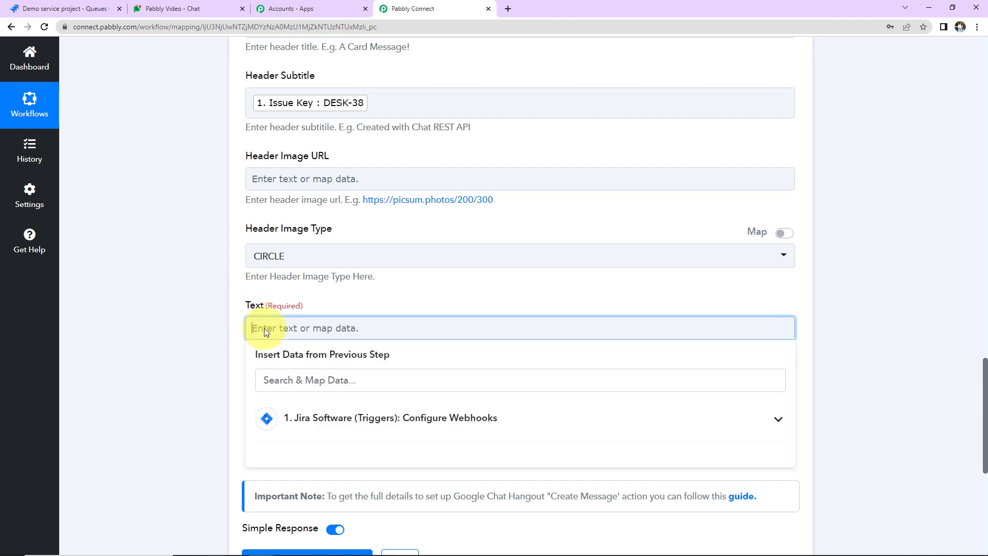
type("Tes")
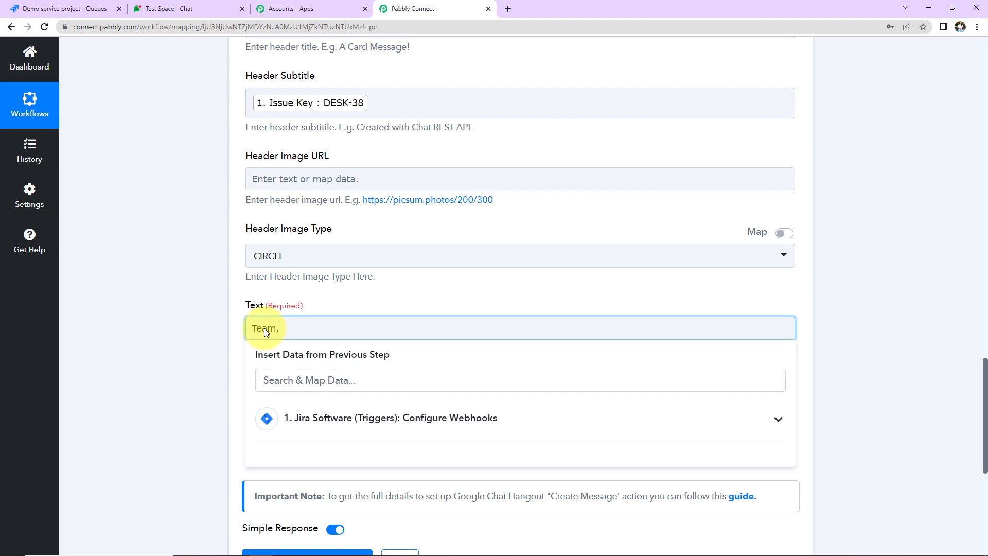
type("m,")
key("Return")
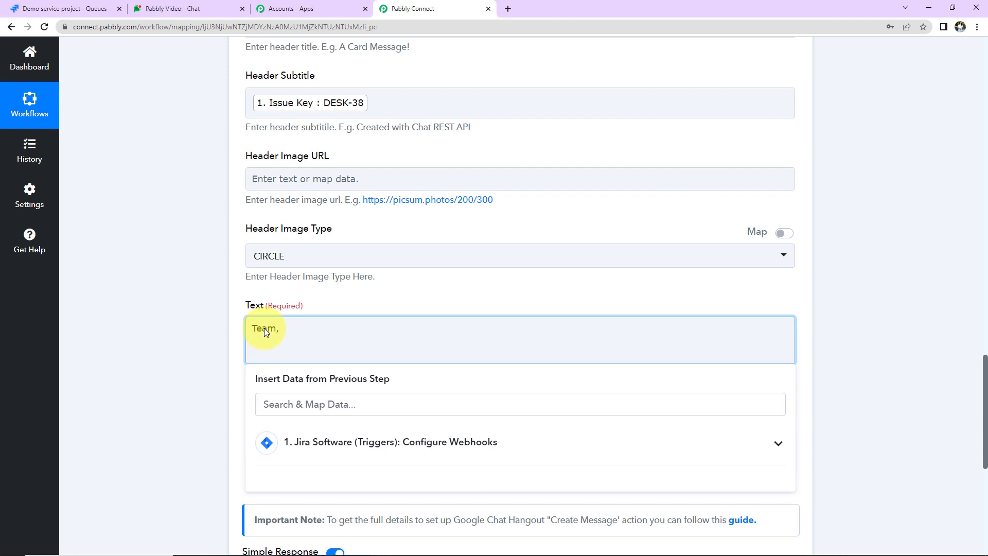
type("A new issue has been creatred")
key("BackSpace")
key("BackSpace")
key("BackSpace")
key("BackSpace")
type("ed in")
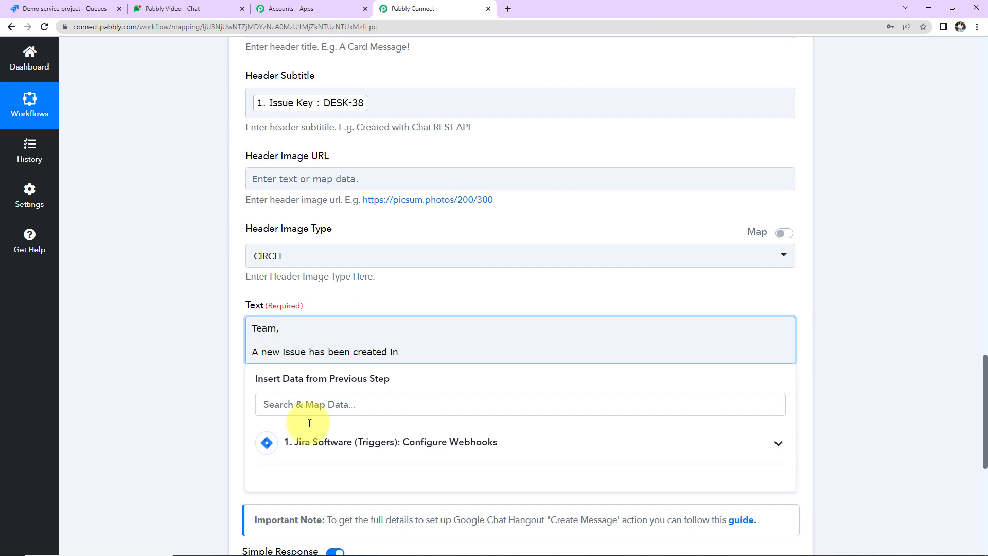
Step: Insert the Issue Fields Project Name value from the Jira trigger at the end of the card text
left_click(316, 448)
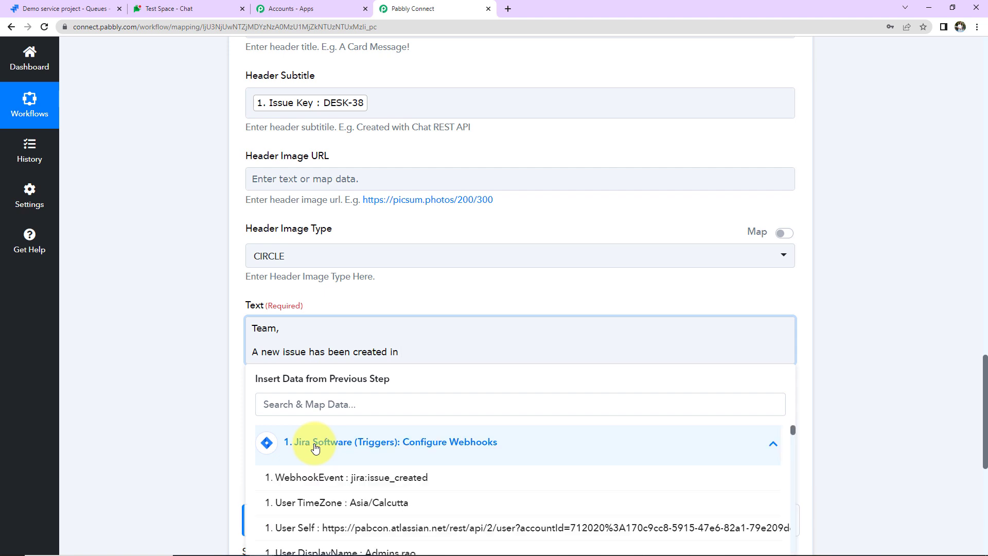
left_click(323, 407)
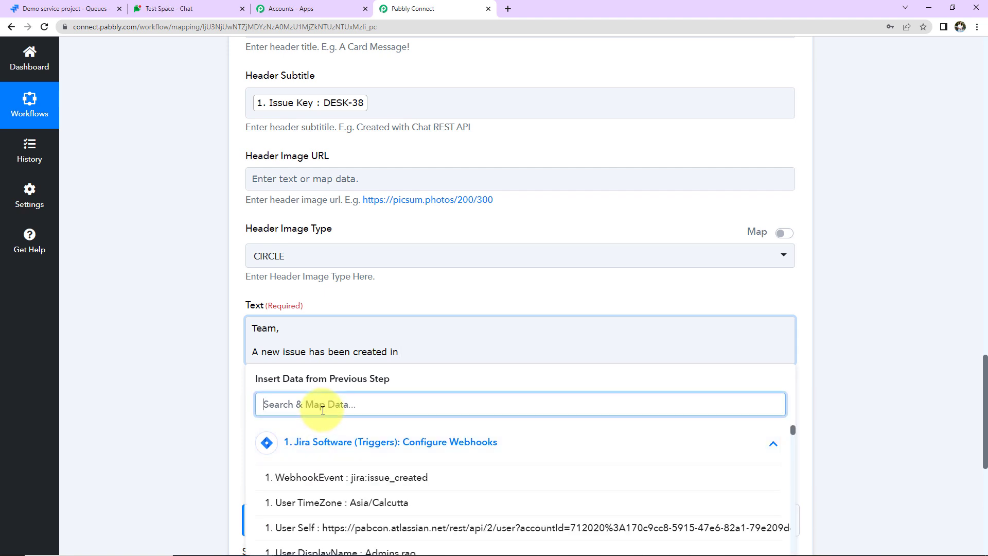
type("project")
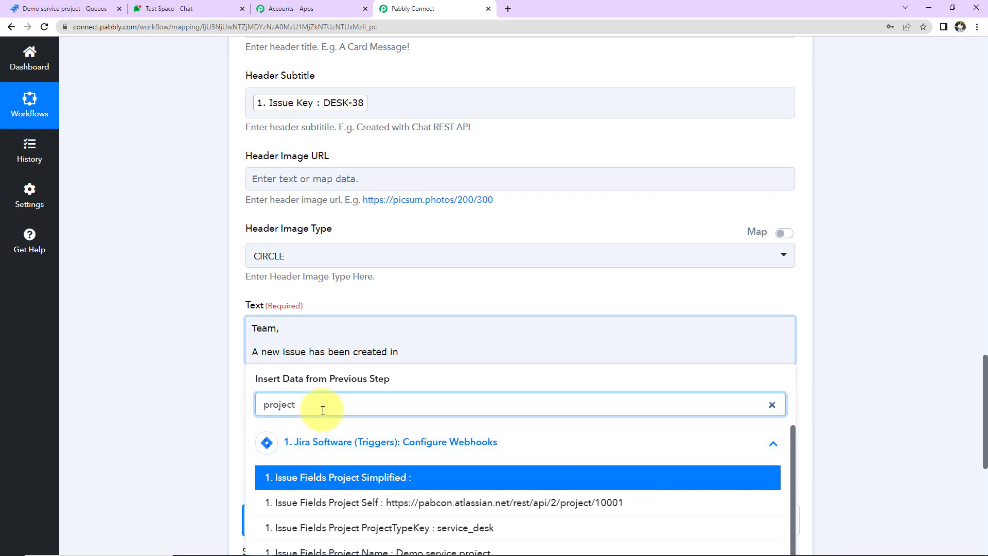
scroll(789, 424, "down", 3)
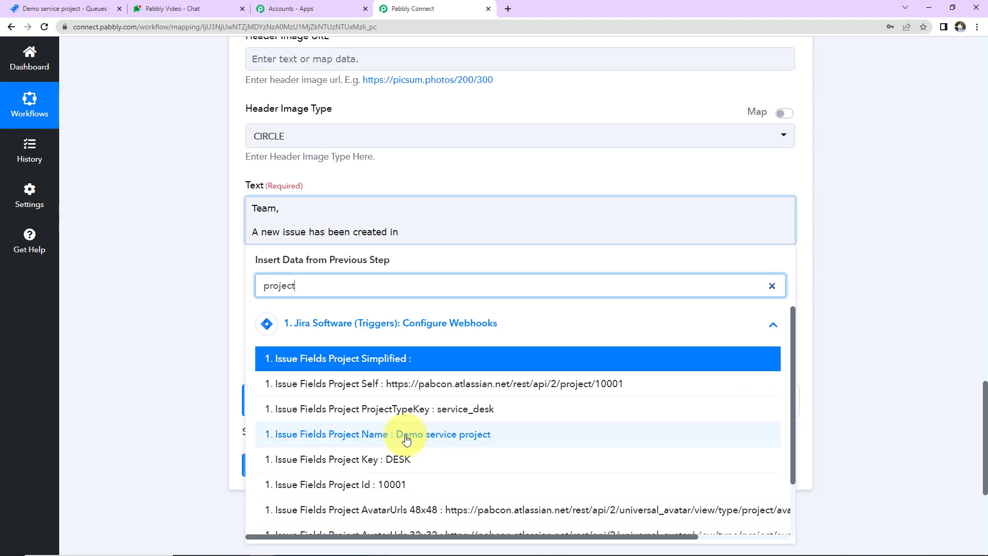
left_click(407, 436)
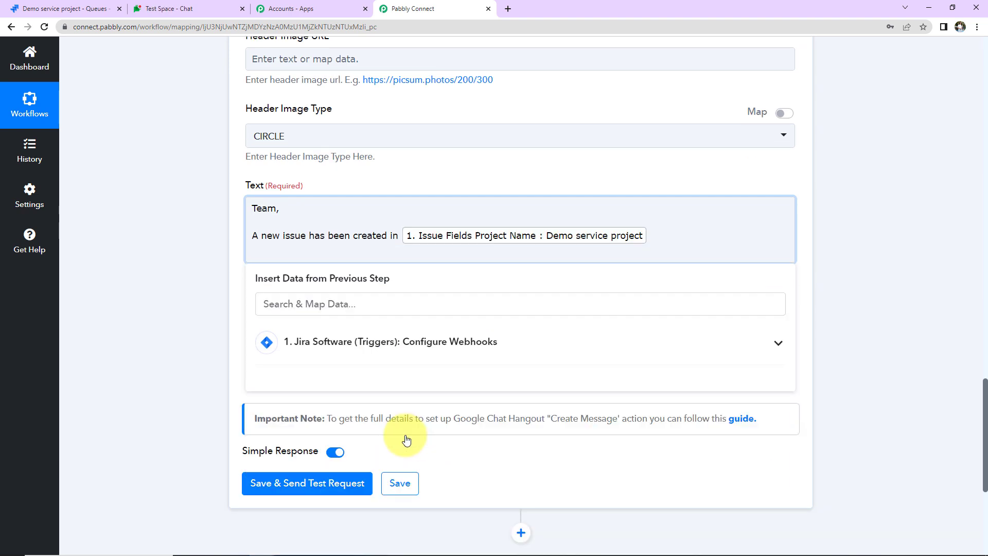
Step: Add a "Description:" line to the card text and insert the Changelog Items 0 ToString value from the Jira trigger
type("Description:")
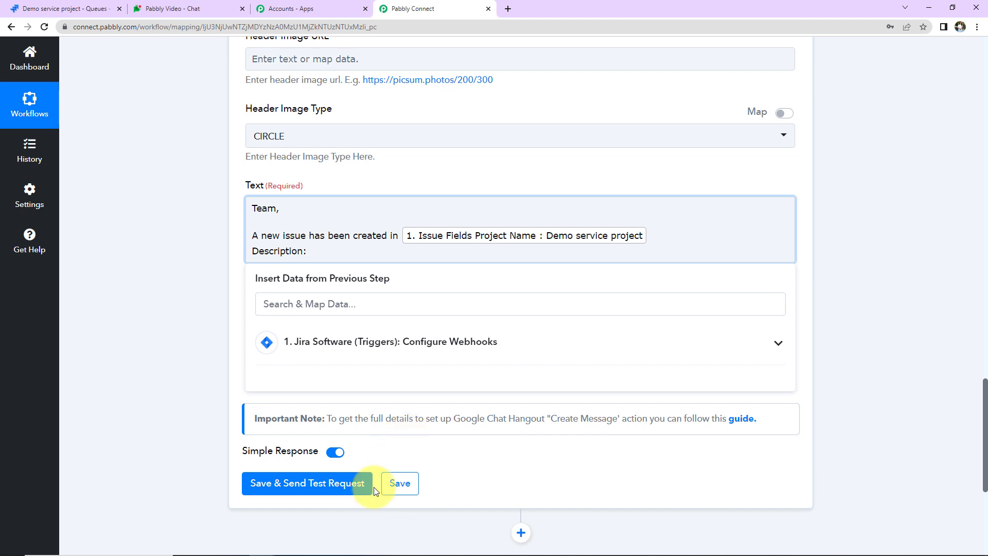
left_click(427, 340)
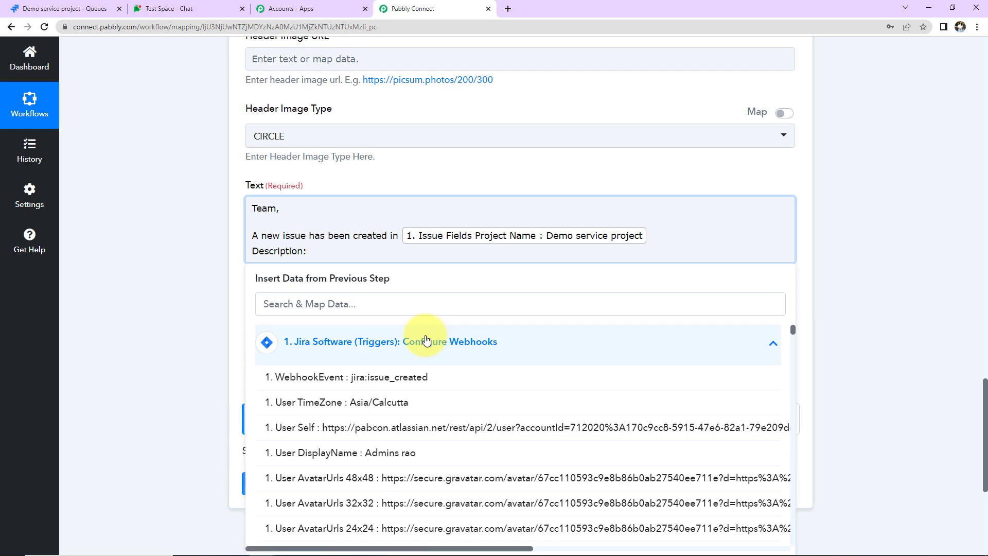
left_click(422, 295)
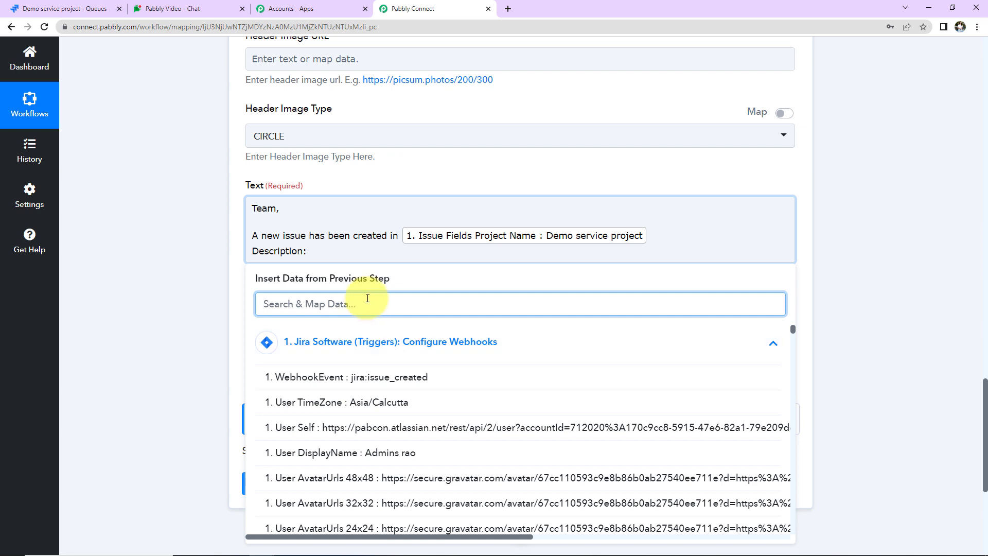
type("descript")
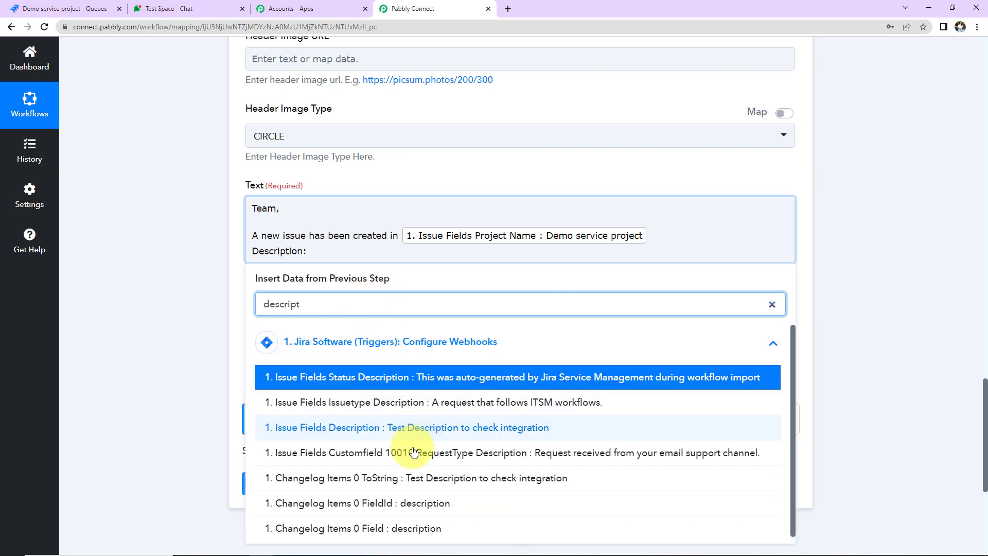
left_click(411, 478)
Step: Add an "Assigned to:" line to the card text and insert the User DisplayName value from the Jira trigger
key("Return")
type("As")
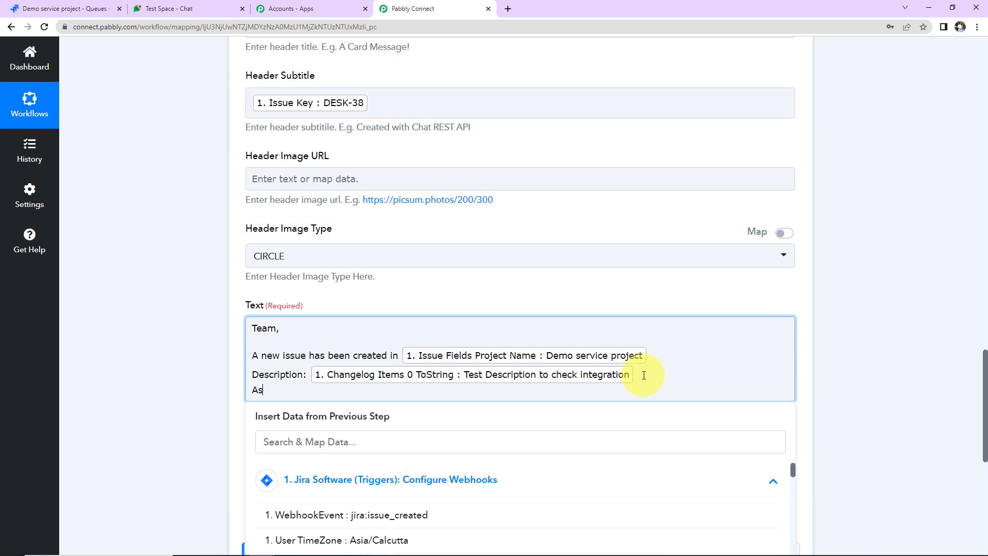
type("signed to:")
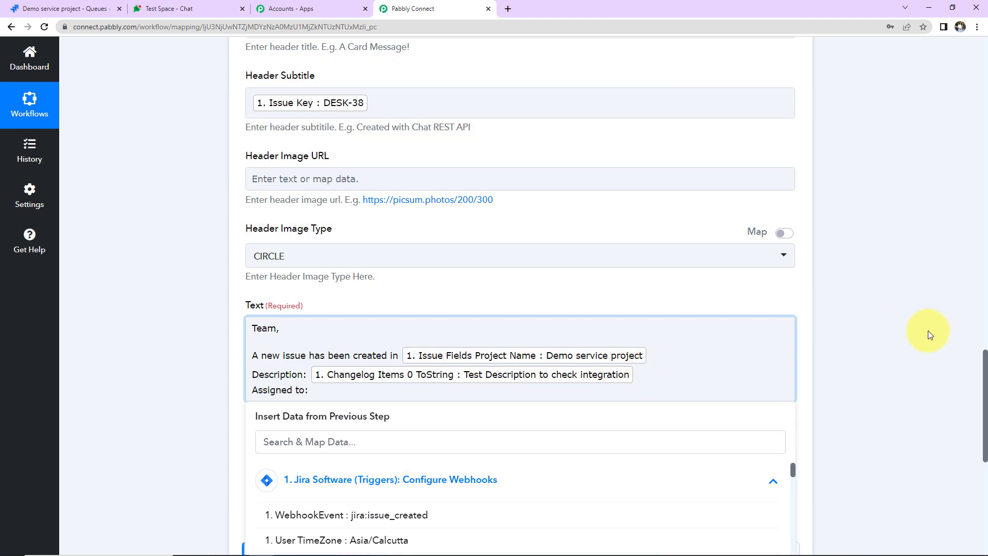
scroll(875, 335, "down", 2)
left_click(390, 325)
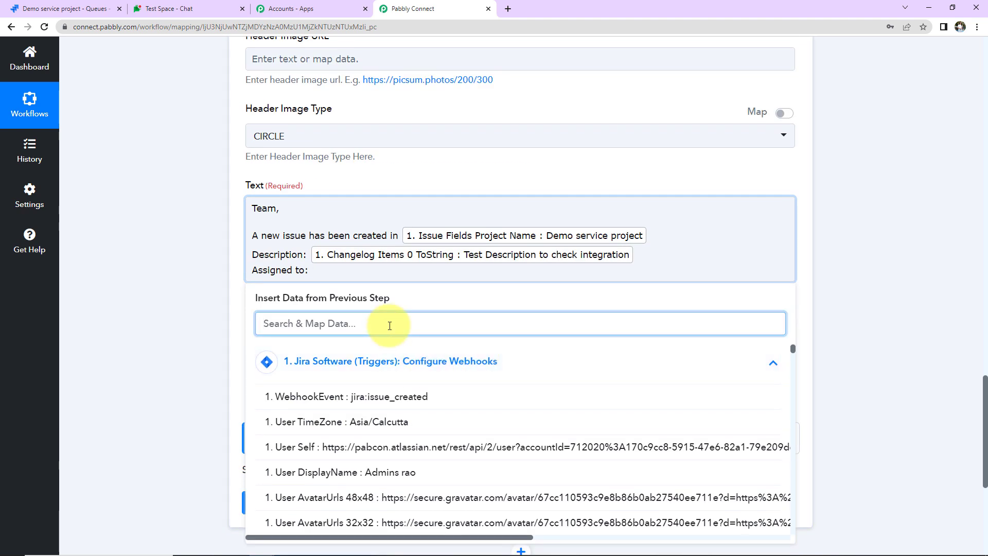
type("rao")
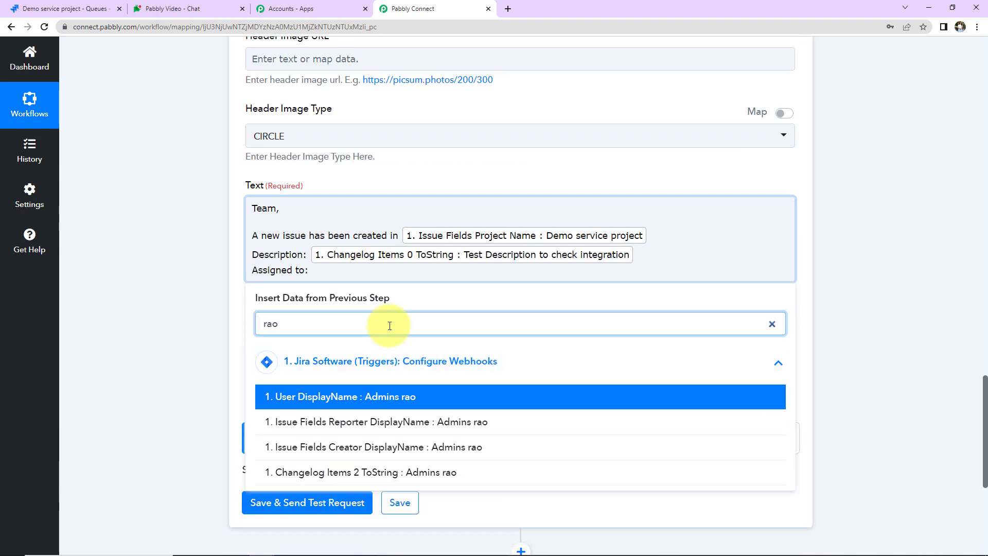
left_click(360, 397)
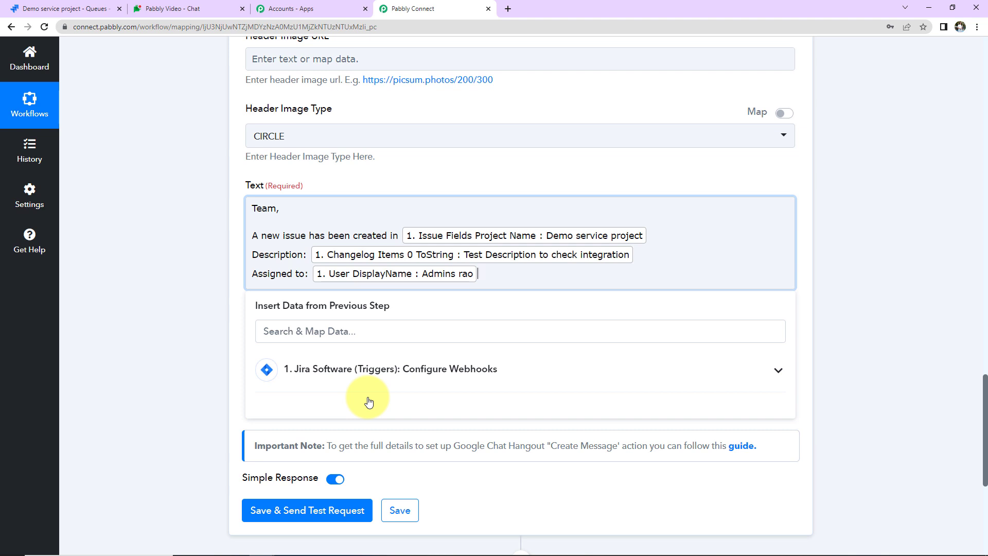
Step: Finish the card text with a blank line followed by the closing "Regards"
key("Return")
key("Return")
type("R")
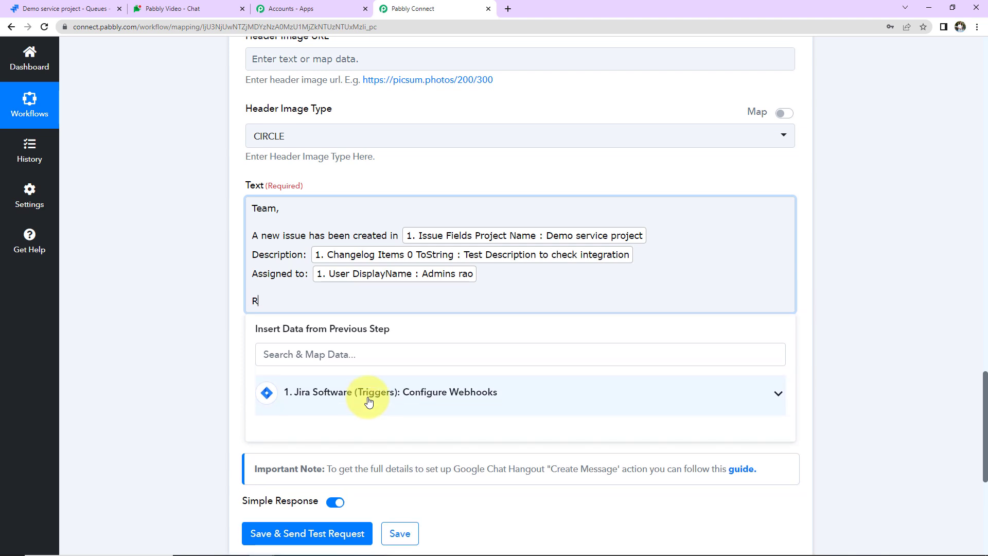
type("egards")
left_click(206, 295)
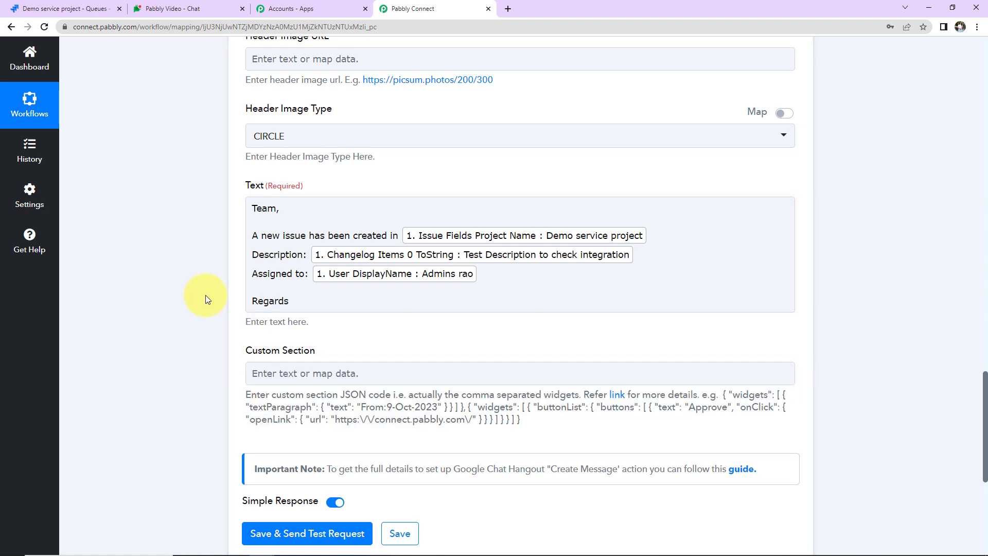
Step: Open the Custom Section reference link and examine the Cards v2 documentation on the card header, image type, section and widget JSON
scroll(206, 295, "down", 2)
scroll(205, 300, "down", 1)
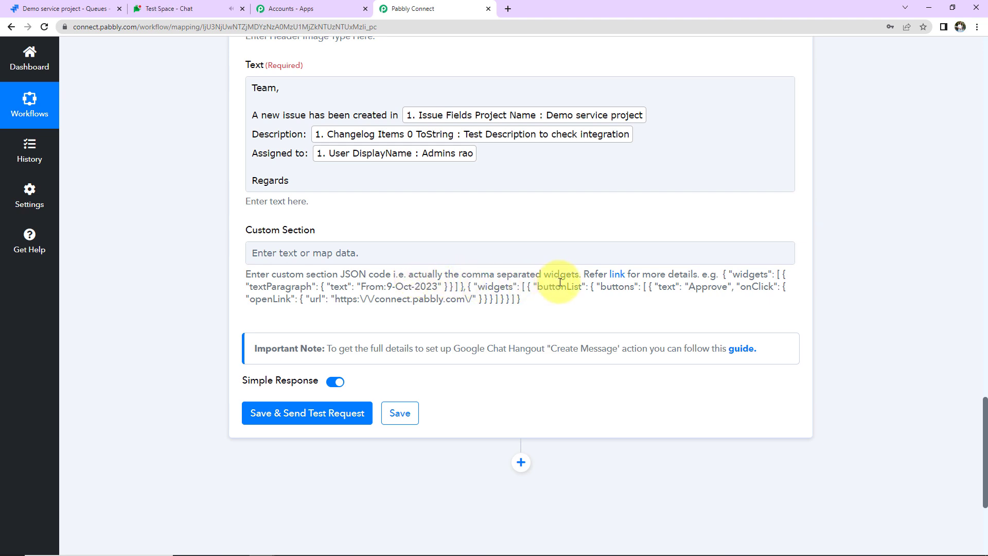
left_click(617, 278)
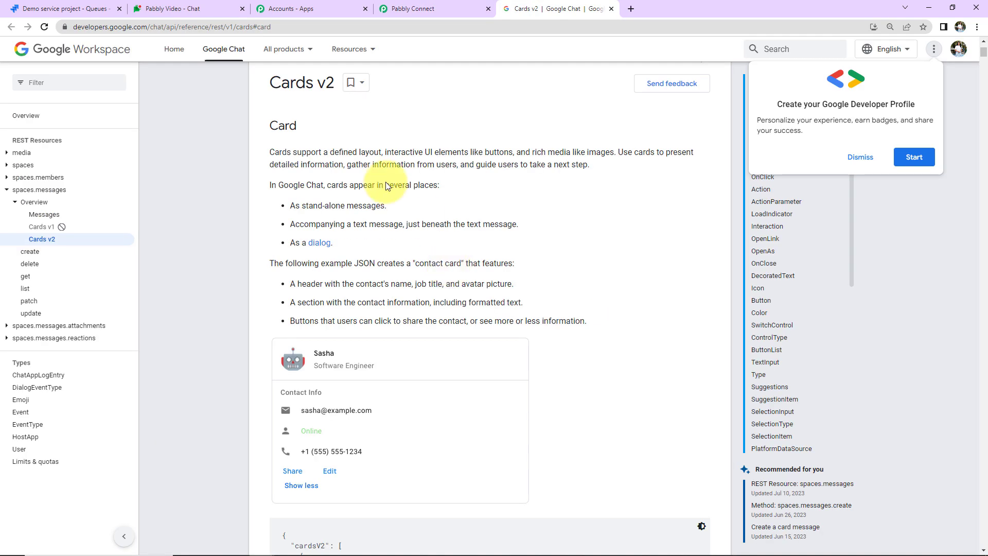
scroll(618, 296, "down", 12)
scroll(617, 295, "down", 15)
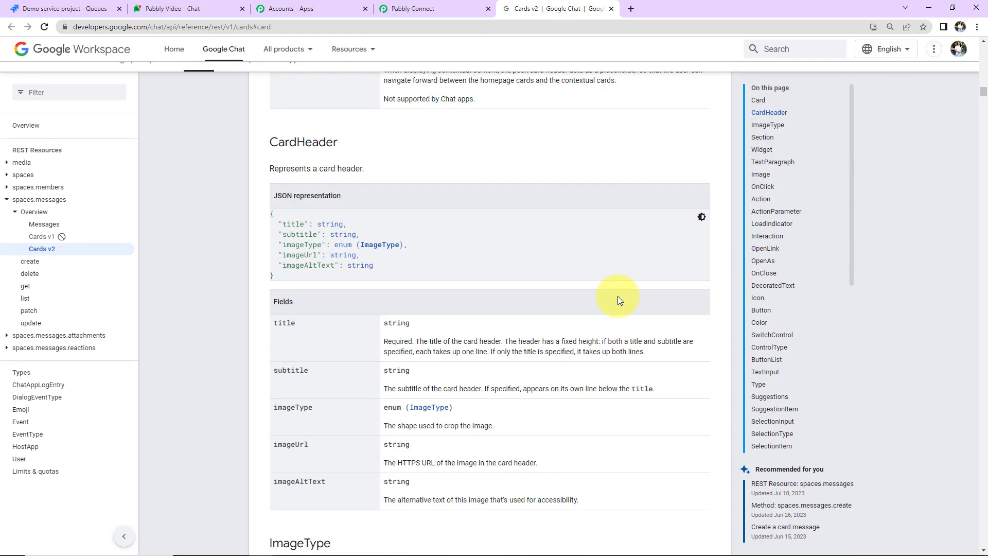
scroll(618, 295, "down", 9)
scroll(600, 298, "up", 7)
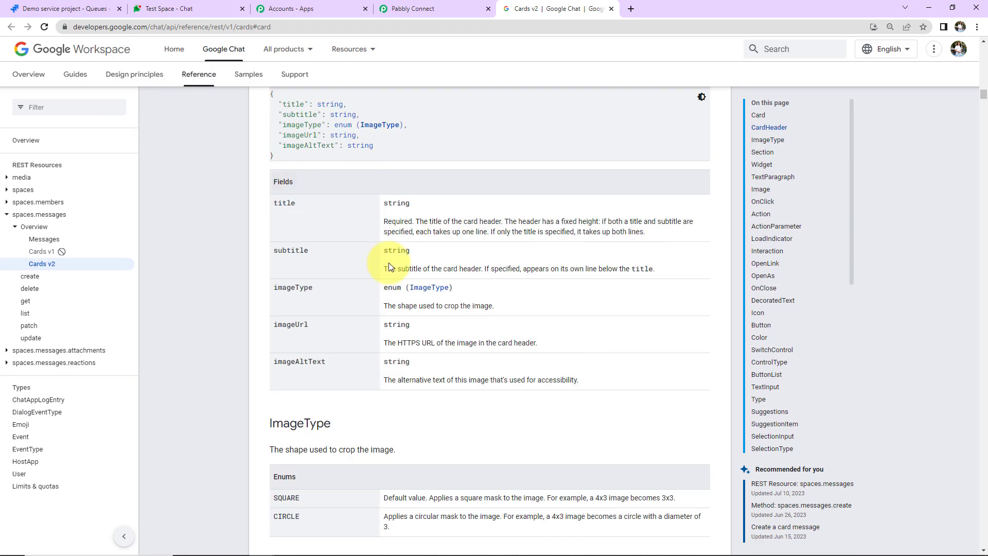
scroll(389, 293, "down", 5)
scroll(360, 343, "down", 1)
scroll(400, 335, "down", 10)
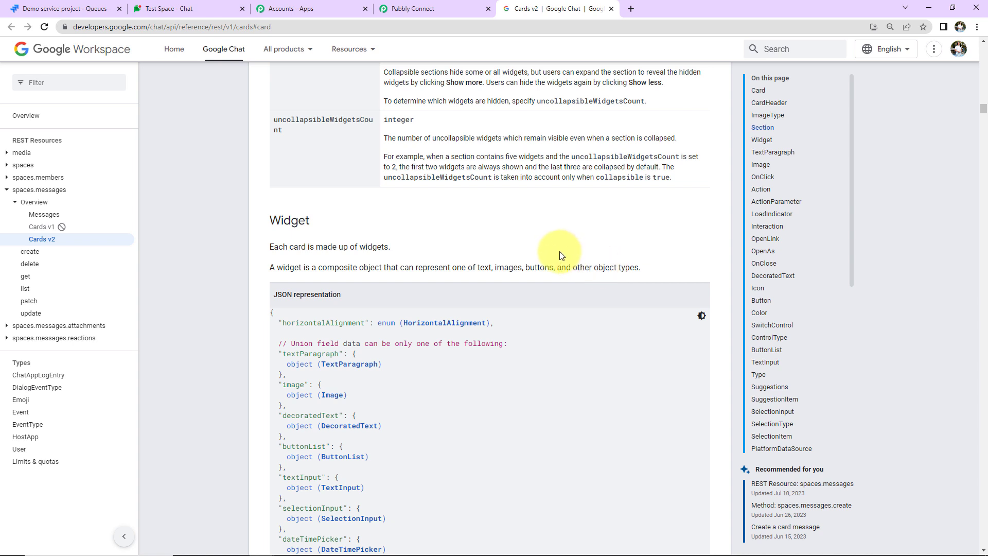
Step: Switch back to the Pabbly Connect workflow and replace "Demo Dummy" in the Custom Section JSON with the trigger's User DisplayName value
left_click(418, 11)
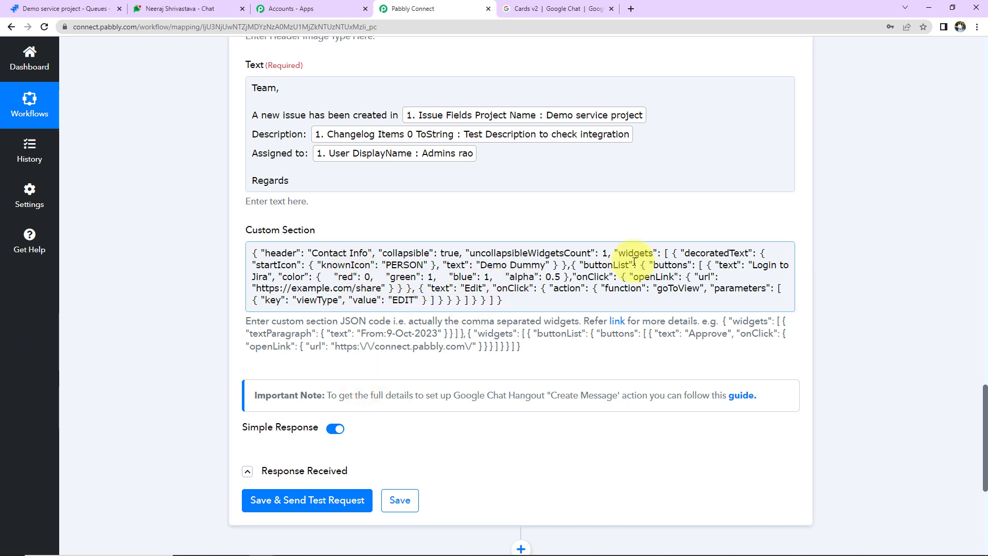
double_click(512, 265)
key("BackSpace")
key("BackSpace")
key("BackSpace")
key("BackSpace")
key("BackSpace")
key("BackSpace")
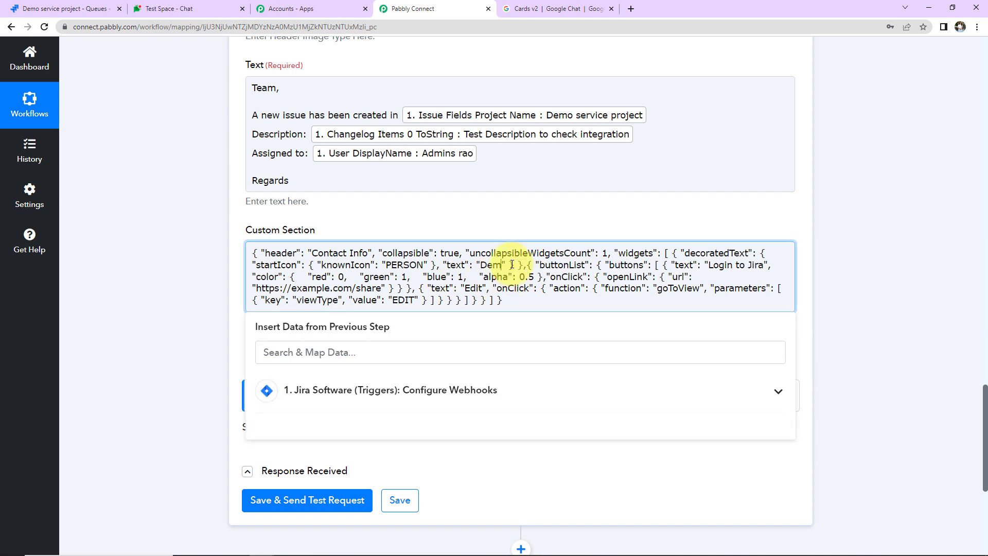
left_click(446, 390)
left_click(426, 354)
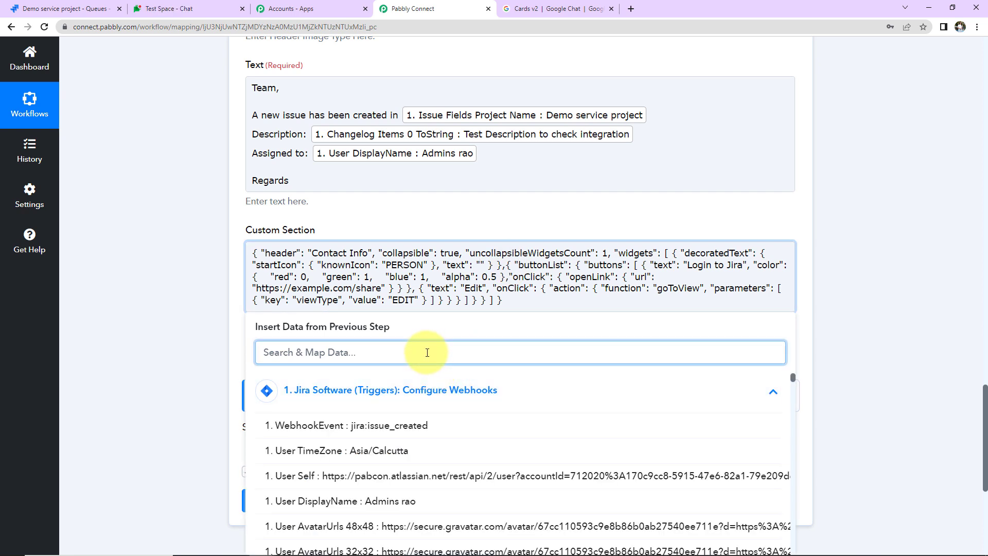
type("rao")
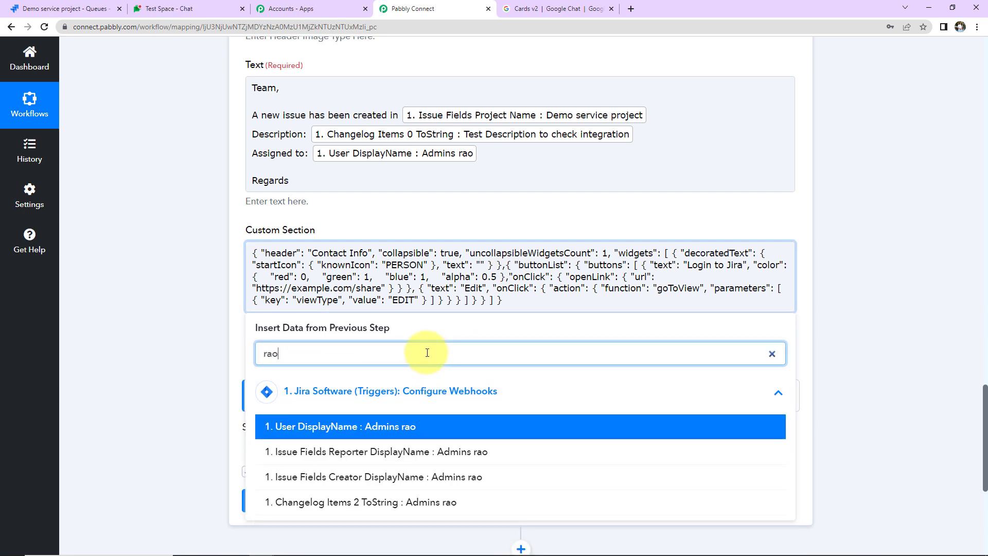
left_click(416, 427)
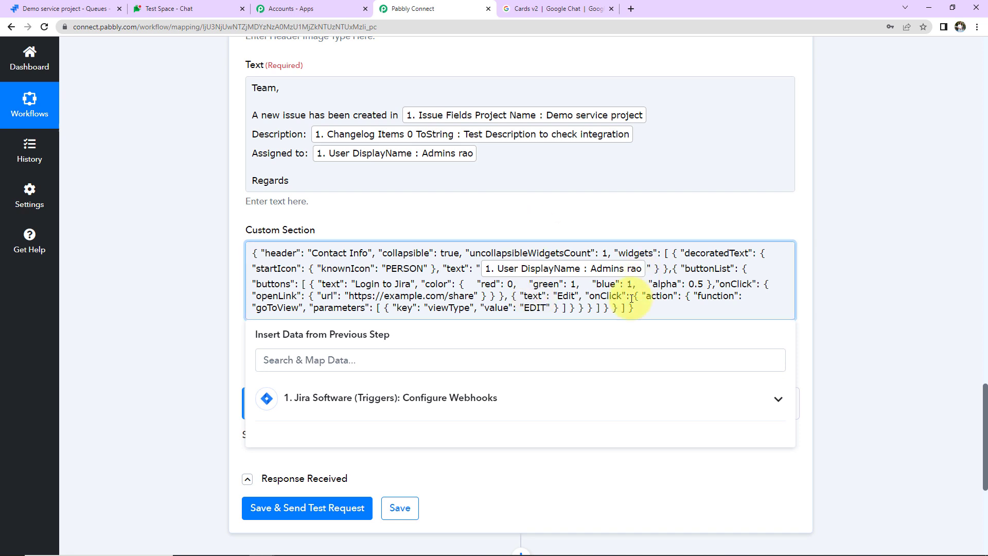
left_click(211, 314)
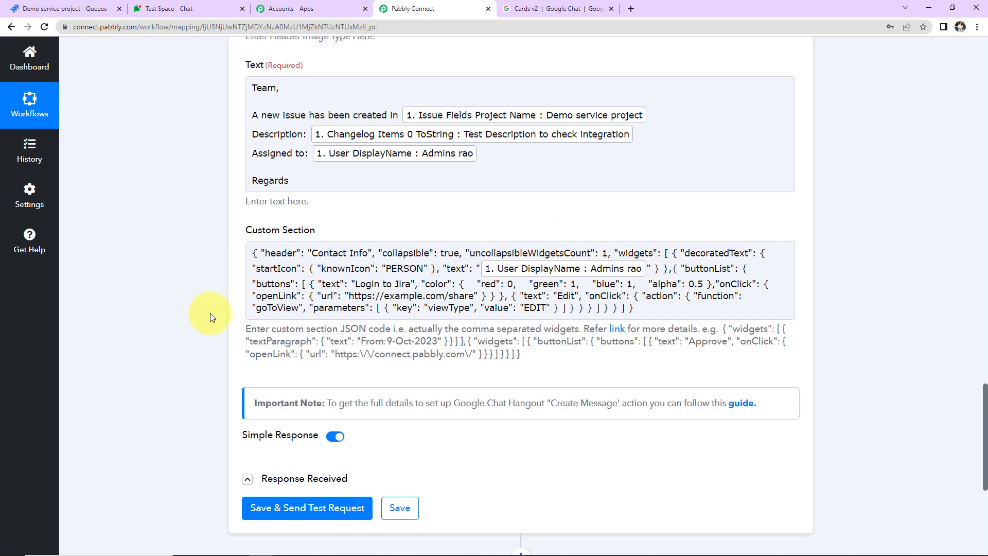
Step: Save the Google Chat action, send a test request and review the response received
left_click(272, 509)
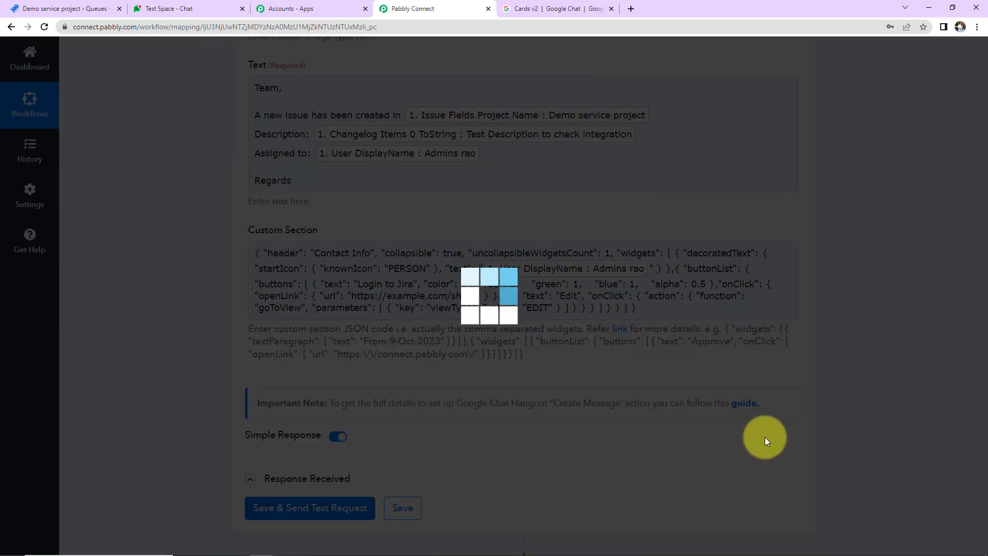
scroll(866, 384, "down", 7)
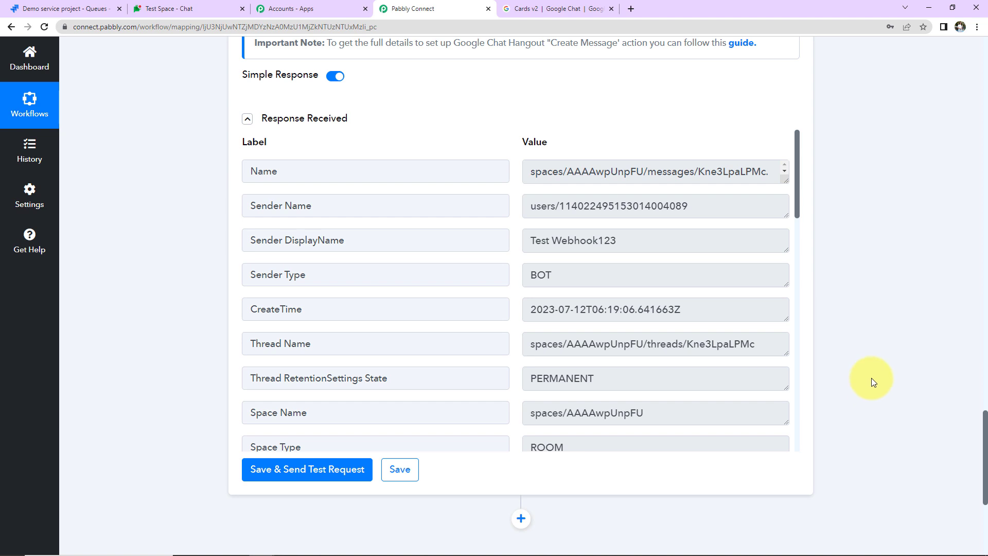
Step: Switch to Test Space in Google Chat and check the card message, collapsing and expanding its Contact Info section
key("ctrl+2")
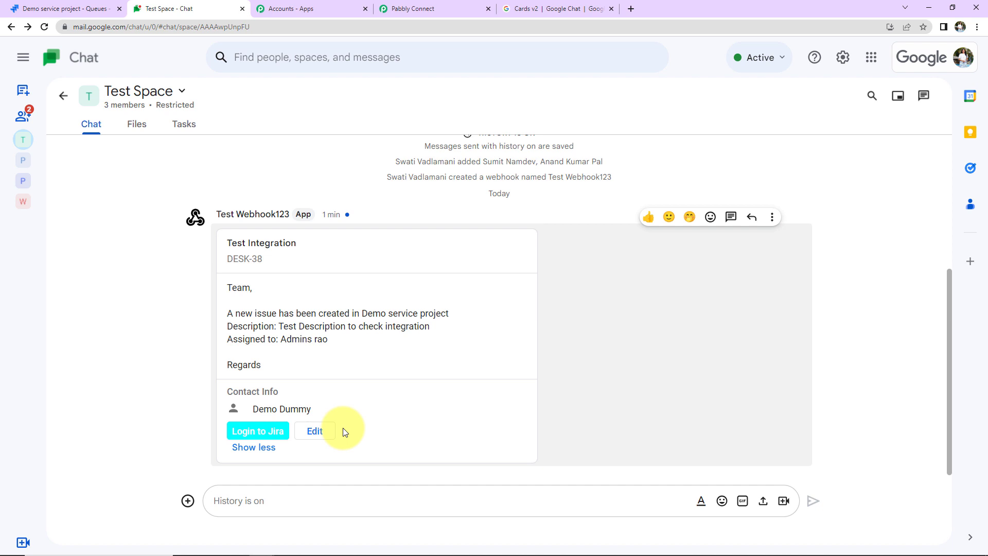
left_click(254, 448)
left_click(264, 446)
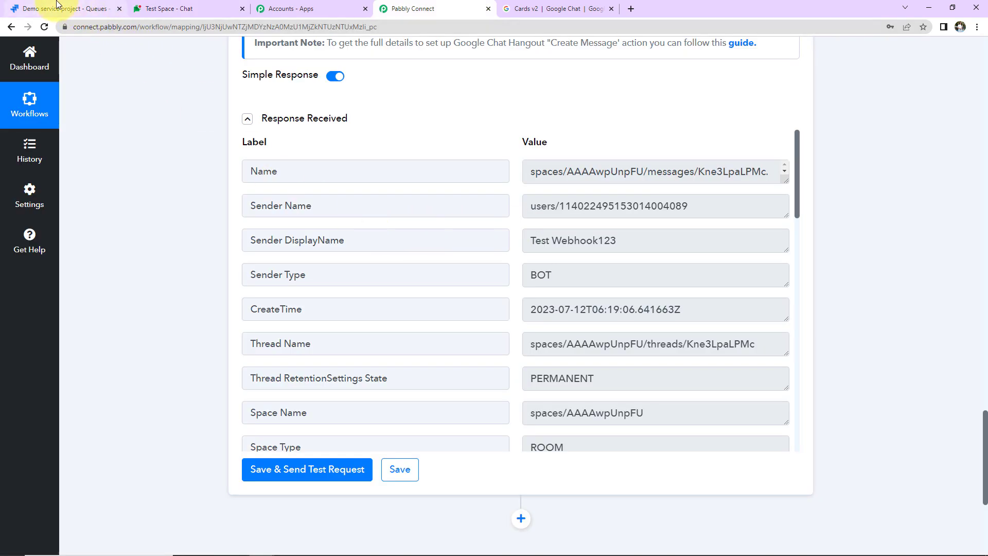
Step: Switch to Jira and start a new issue in Demo service project with the subject "New Integration Request"
left_click(51, 10)
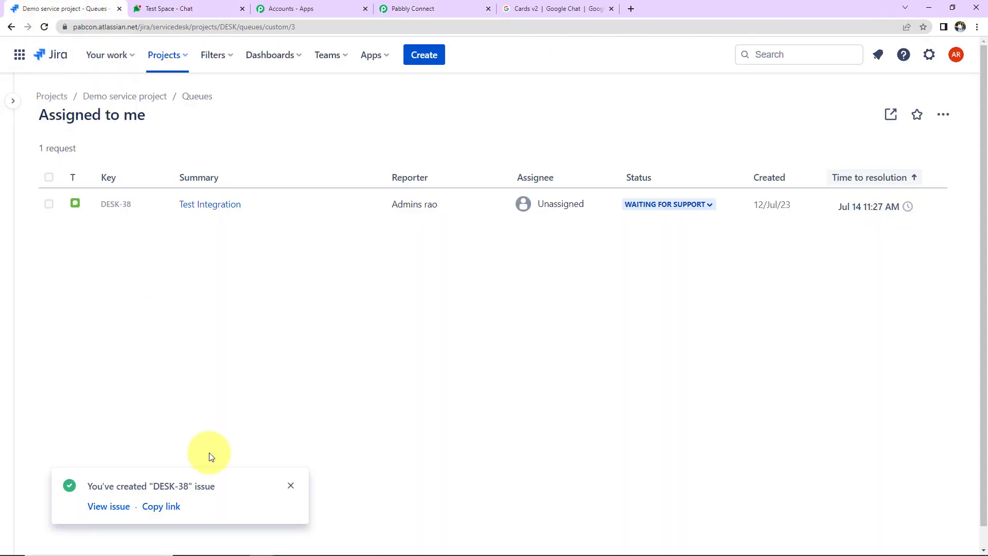
left_click(424, 55)
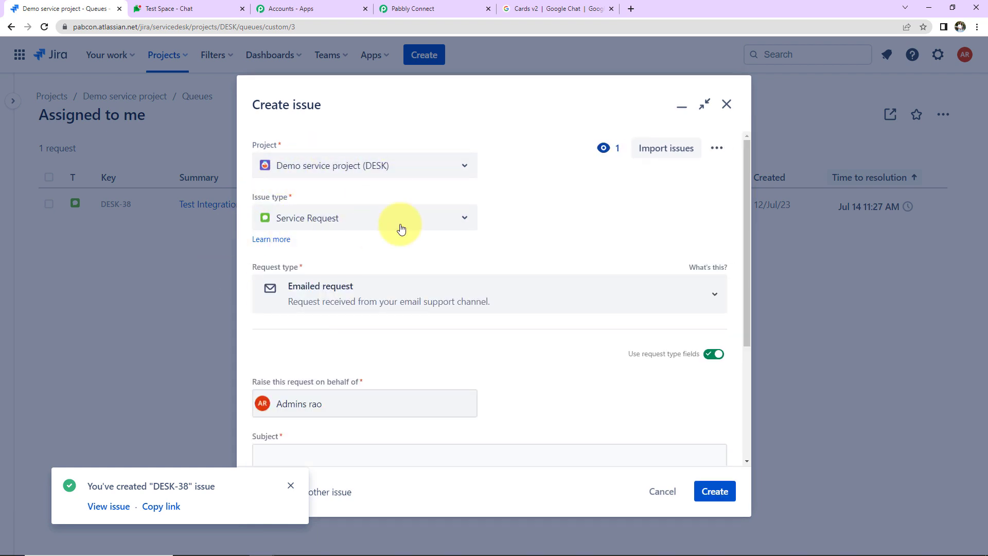
scroll(485, 356, "down", 3)
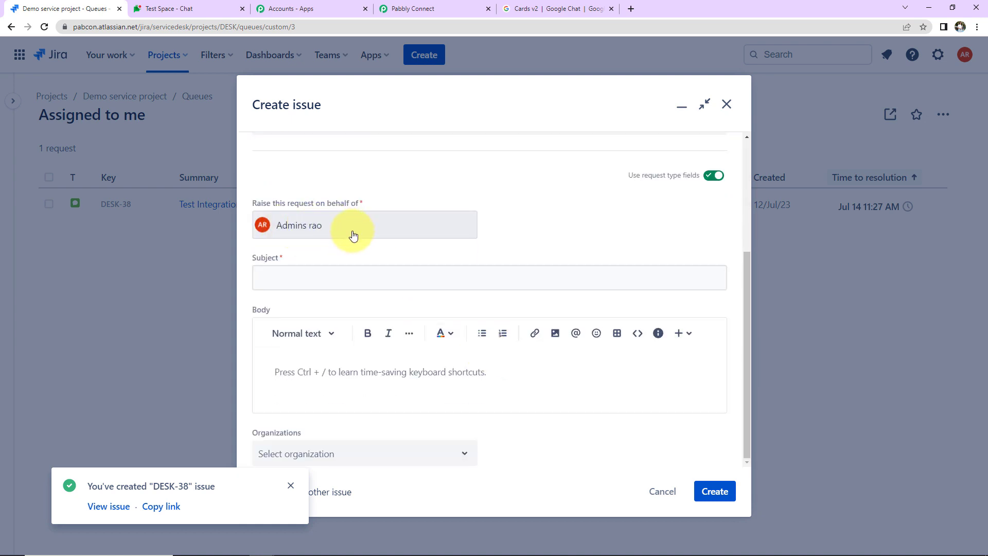
left_click(305, 278)
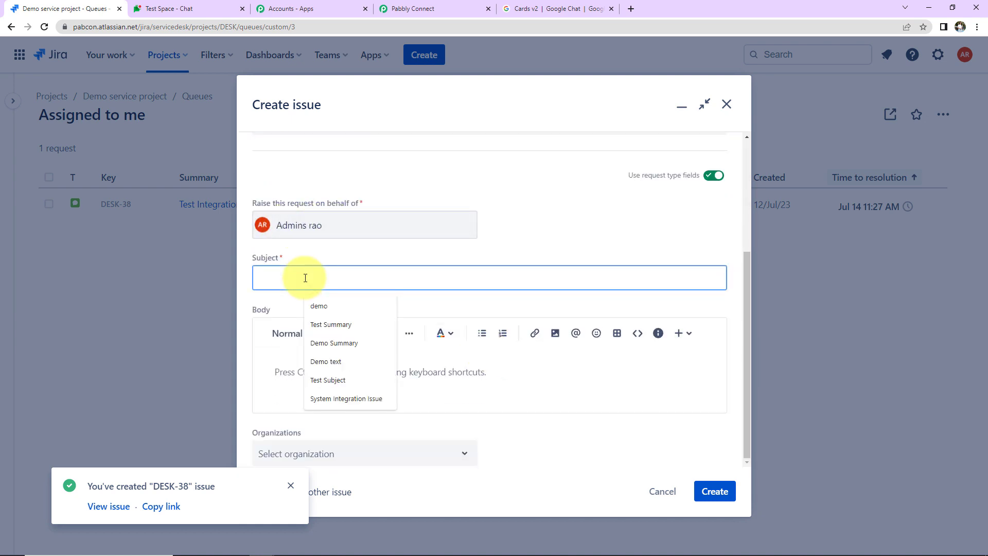
left_click(291, 486)
left_click(297, 278)
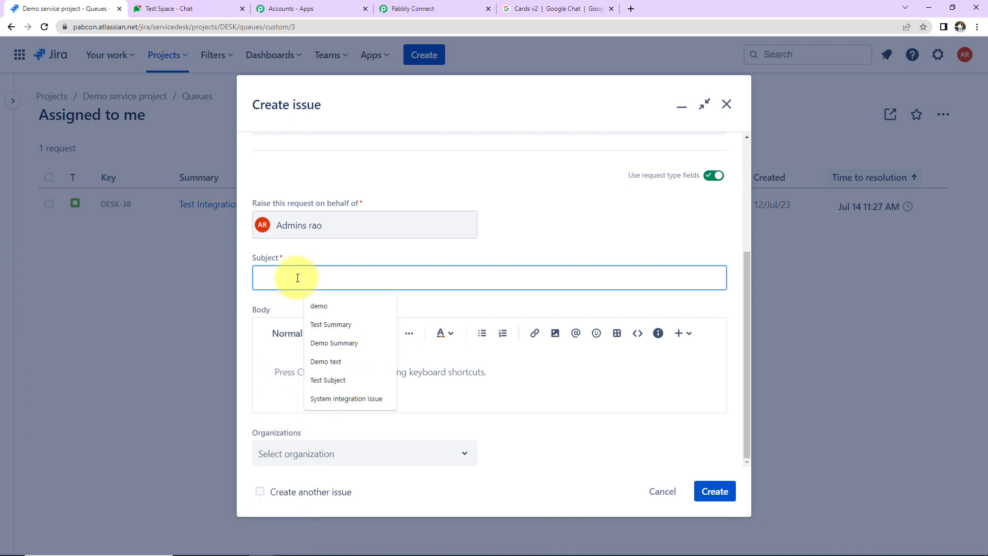
type("New I")
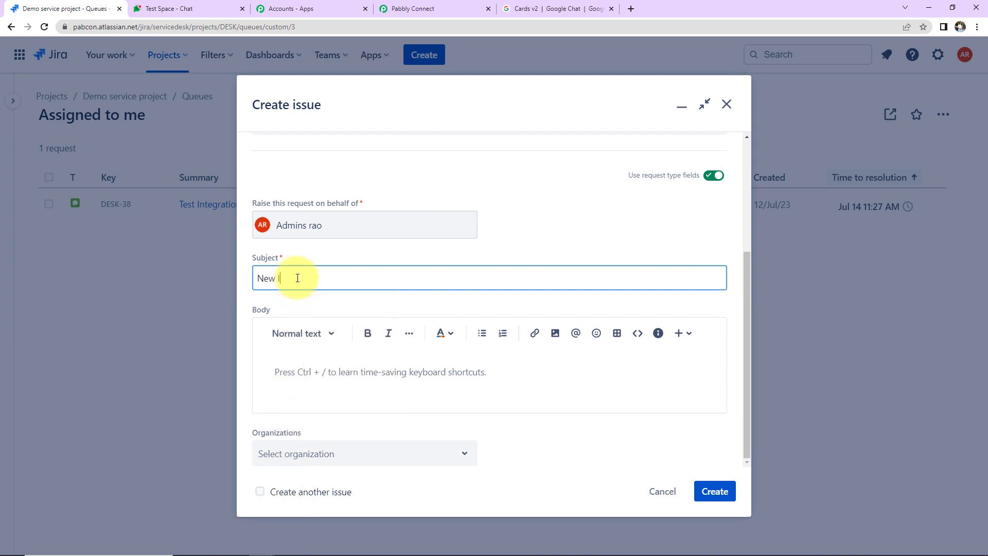
type("ntegration Request")
Step: Create the issue with the body "This is to check the integration between Jira Software and Google Chat" and check its card in Google Chat's Test Space
left_click(274, 371)
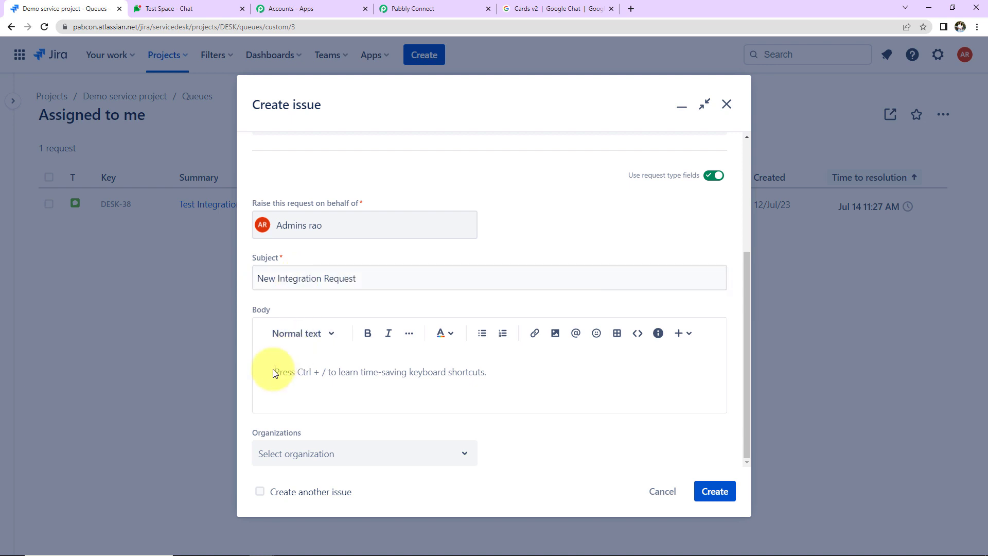
type("This is t")
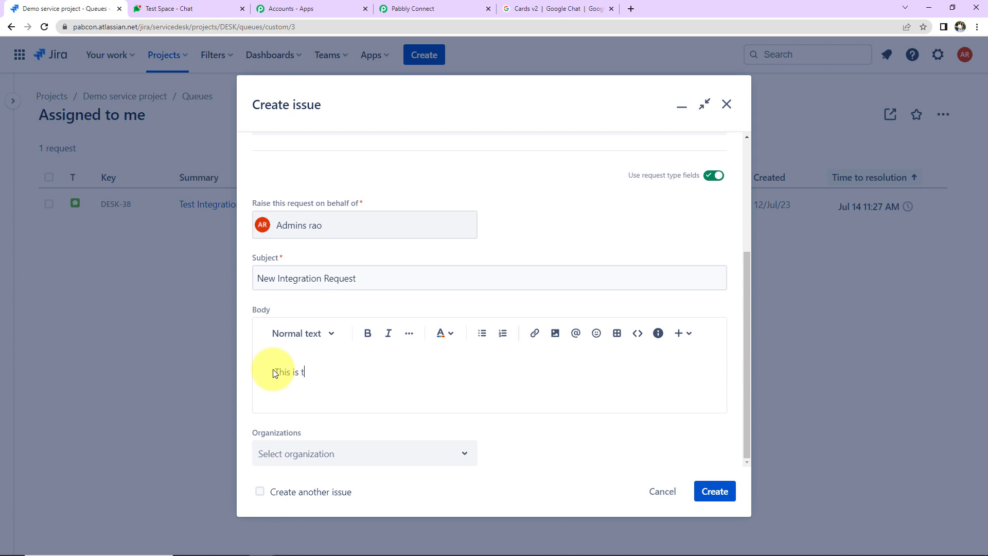
type("o check the integration between Jira S")
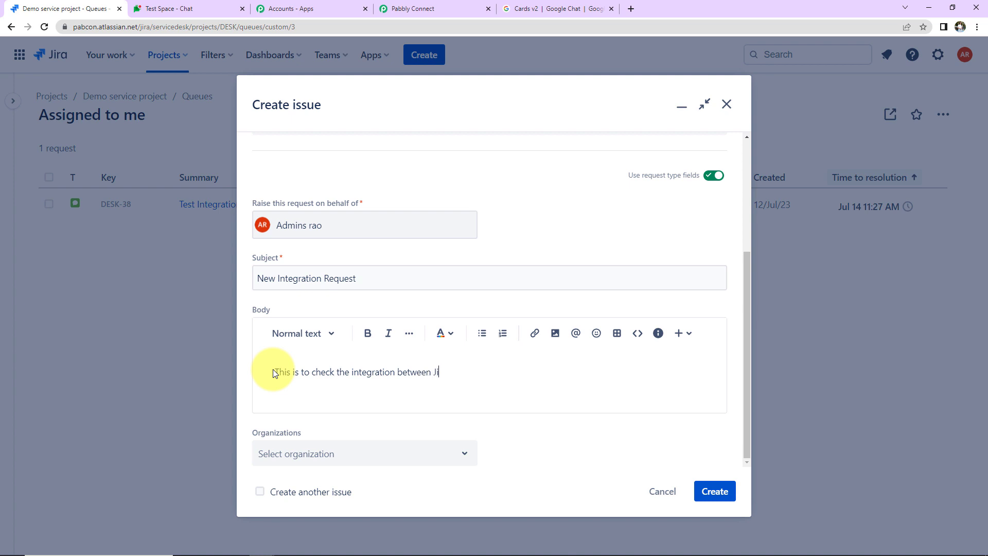
type("oftware and Google Chat")
left_click(725, 498)
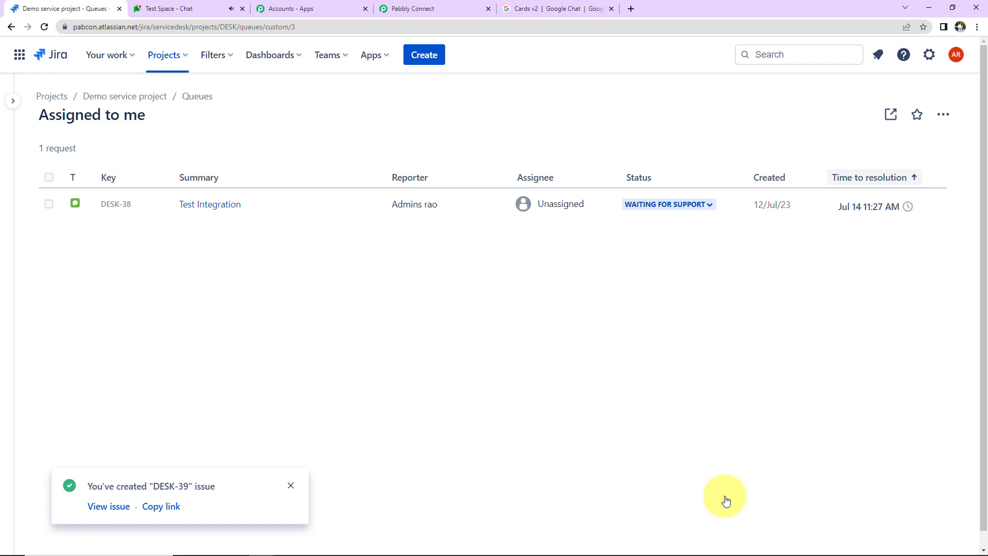
left_click(221, 7)
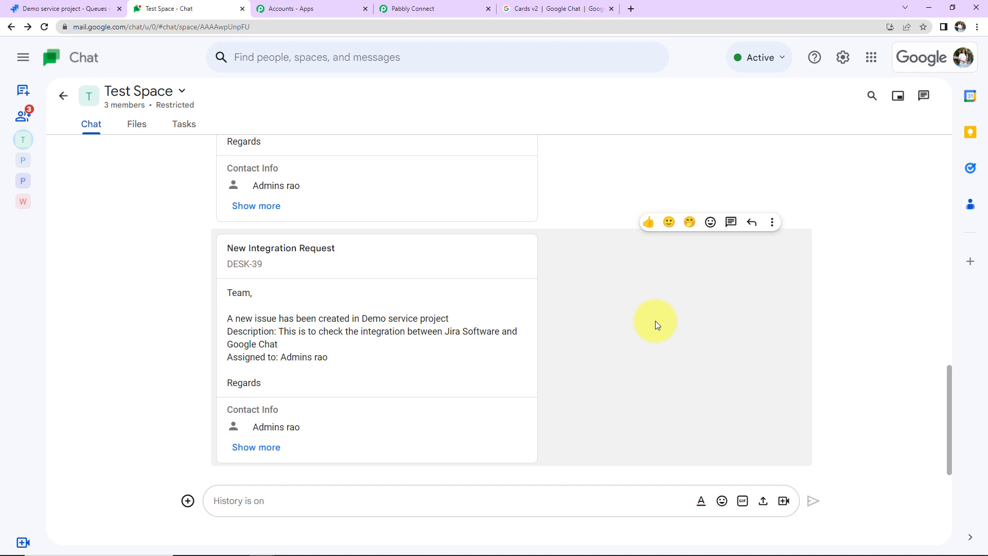
Step: Switch back to the Pabbly Connect workflow and collapse both the Jira Software trigger and the Google Chat Hangout action to review the overall flow
left_click(412, 9)
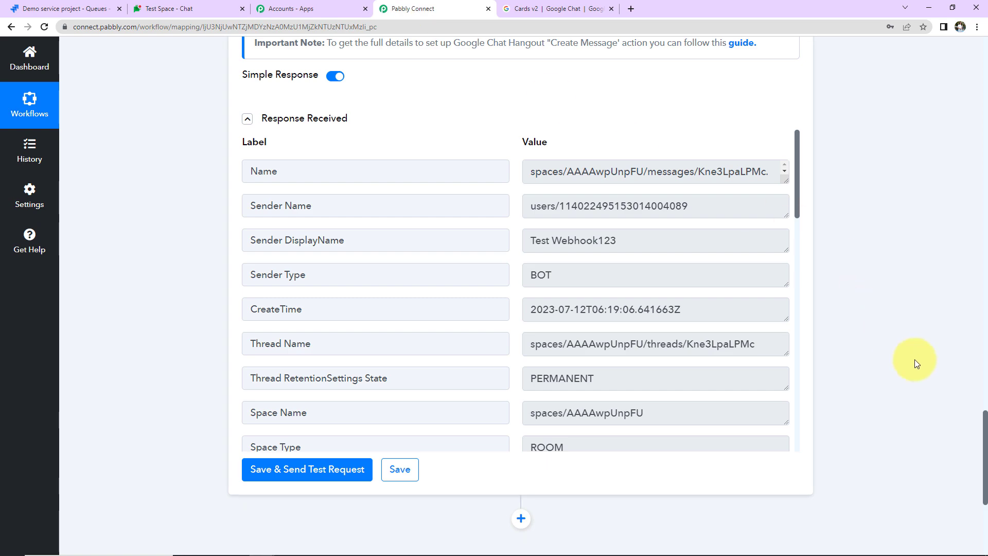
scroll(932, 341, "up", 15)
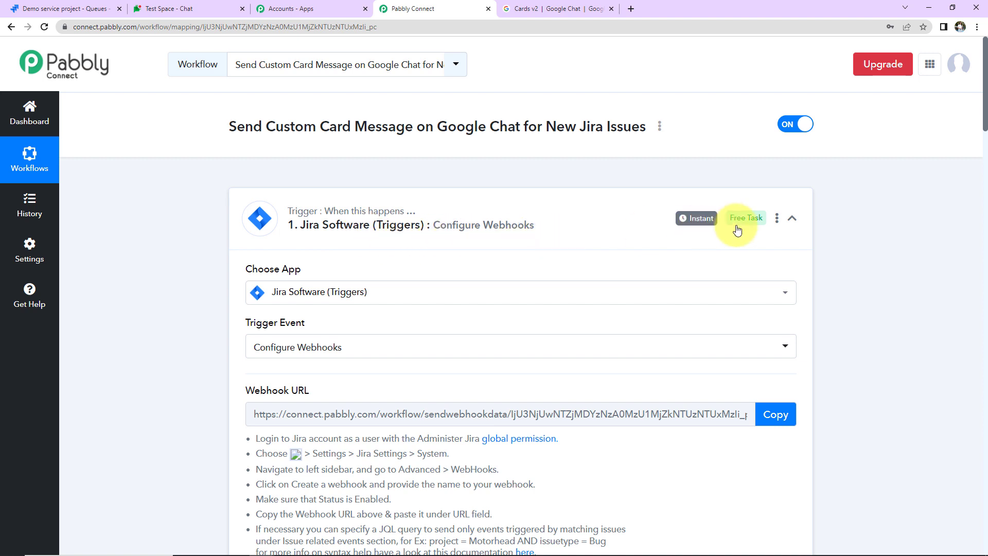
left_click(792, 220)
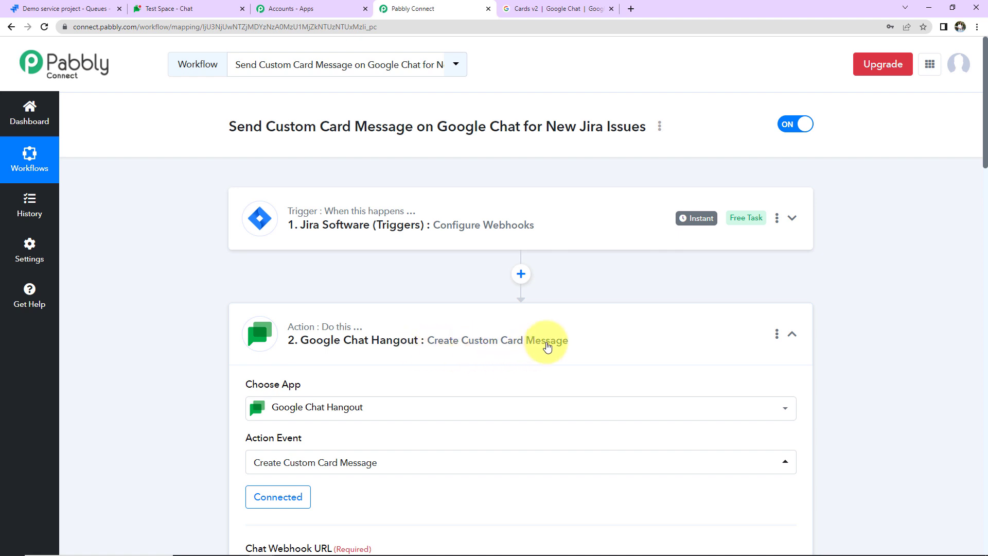
left_click(792, 335)
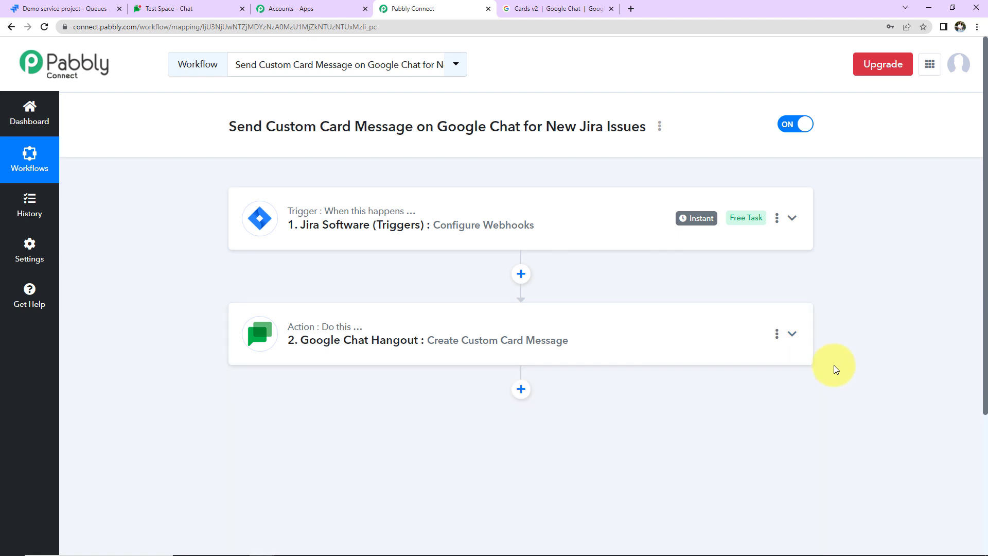